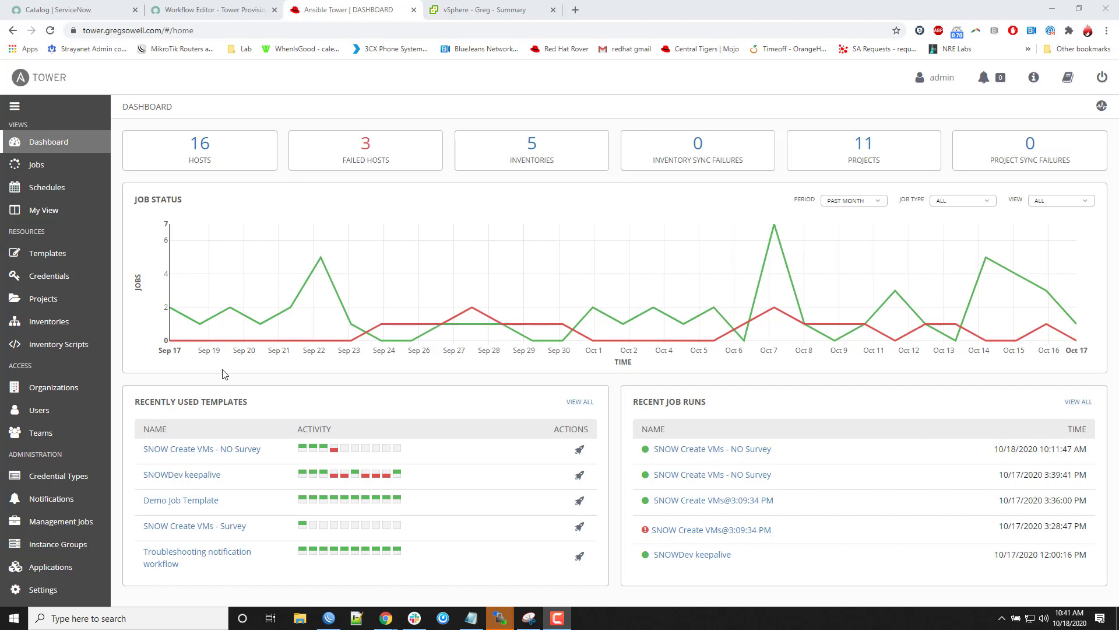
- Review the SNOW Dev application's edit form in Ansible Tower, then switch to the ServiceNow Catalog tab
{"action": "left_click", "coordinate": [73, 568]}
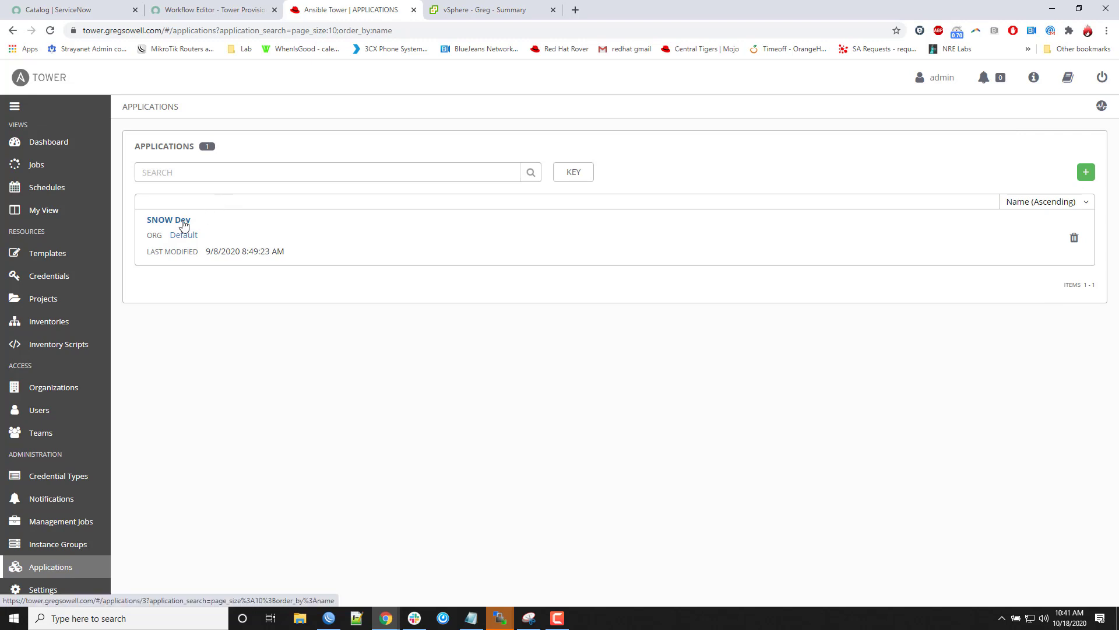
{"action": "left_click", "coordinate": [180, 221]}
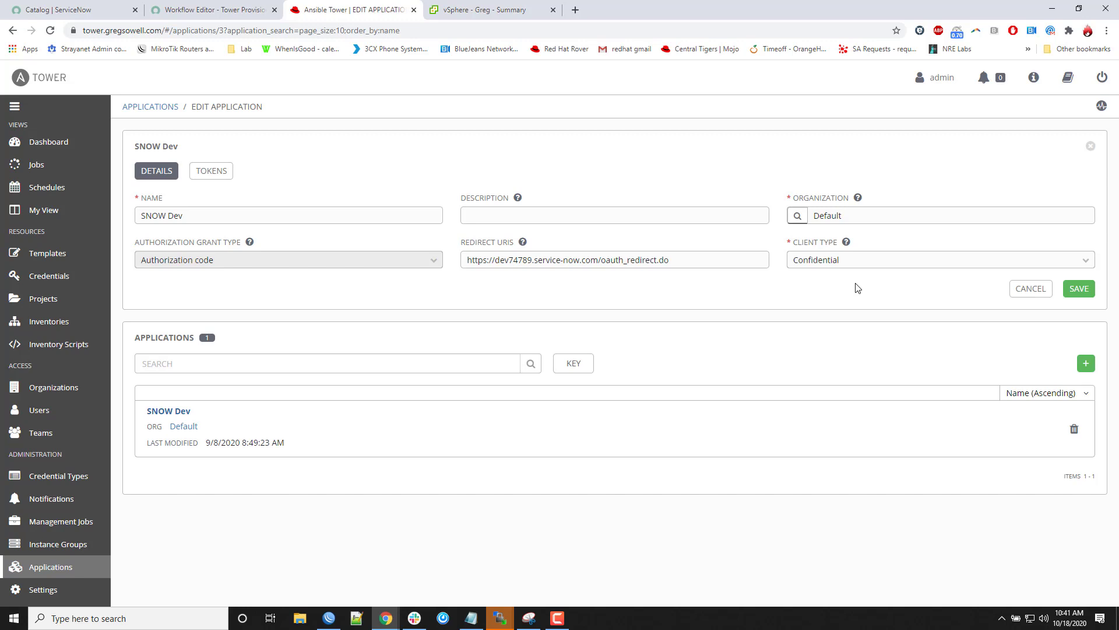
{"action": "left_click", "coordinate": [104, 10]}
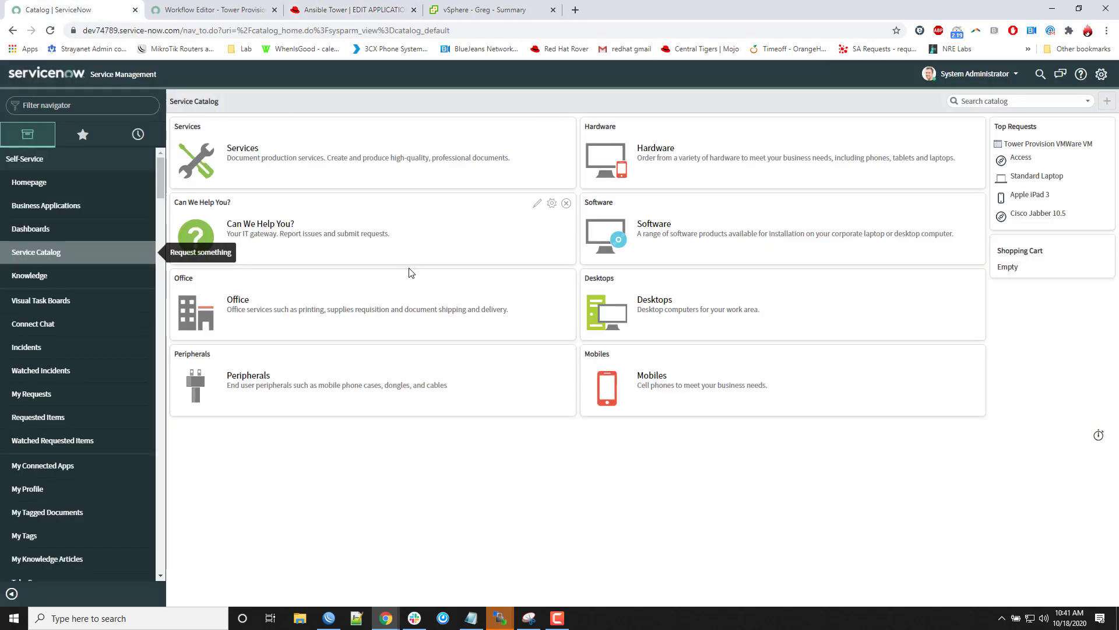
- Filter the navigator for 'rest mess' and open the outbound REST Message list
{"action": "left_click", "coordinate": [81, 106]}
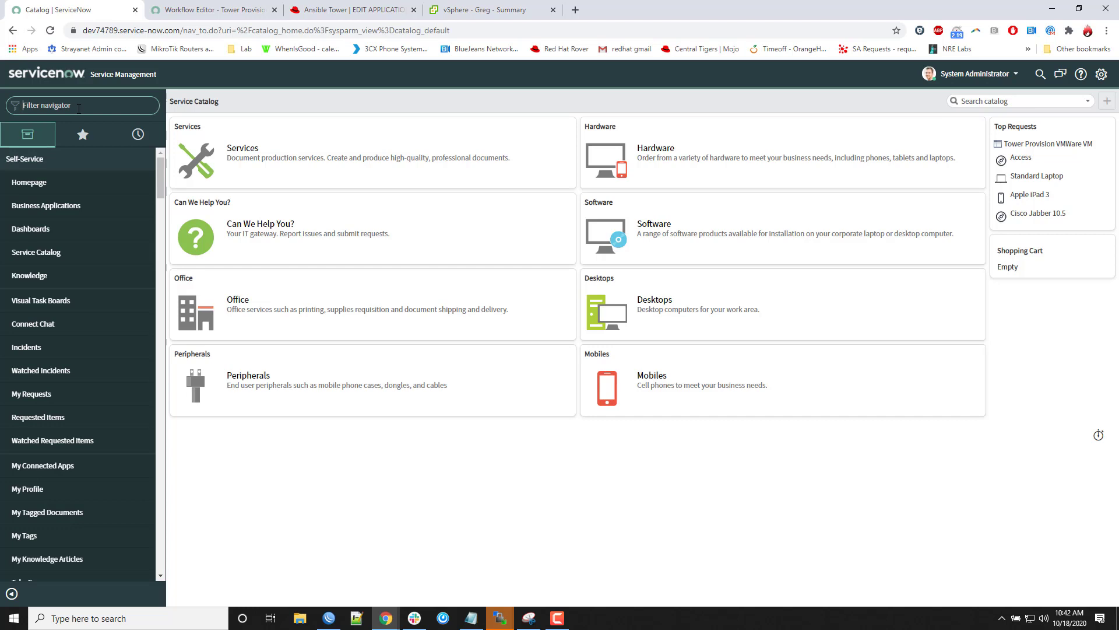
{"action": "type", "text": "rest mess"}
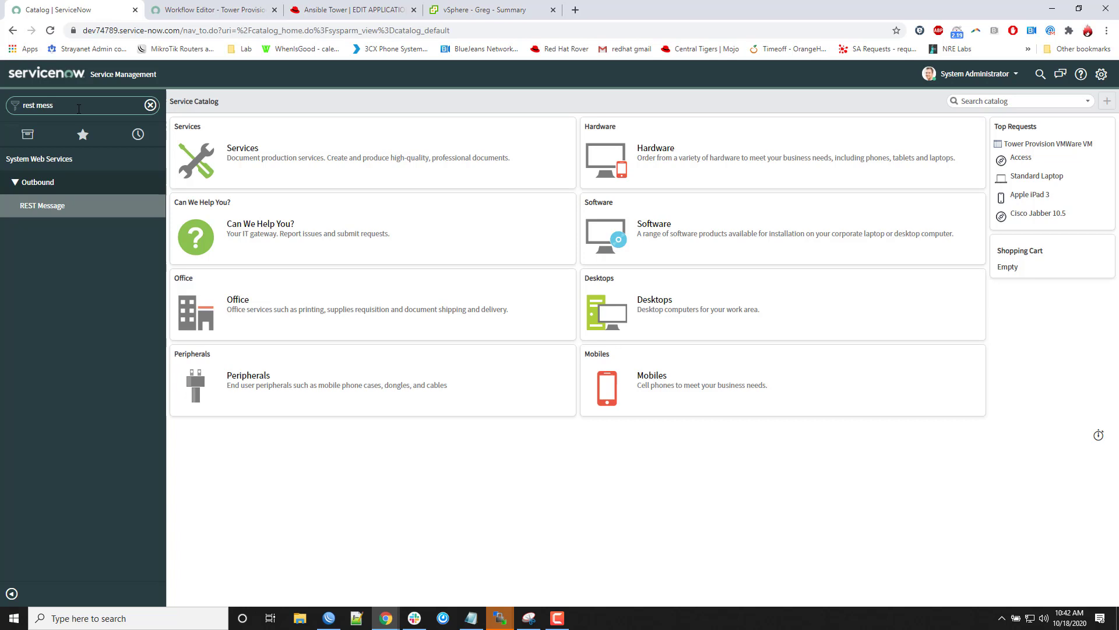
{"action": "left_click", "coordinate": [57, 208]}
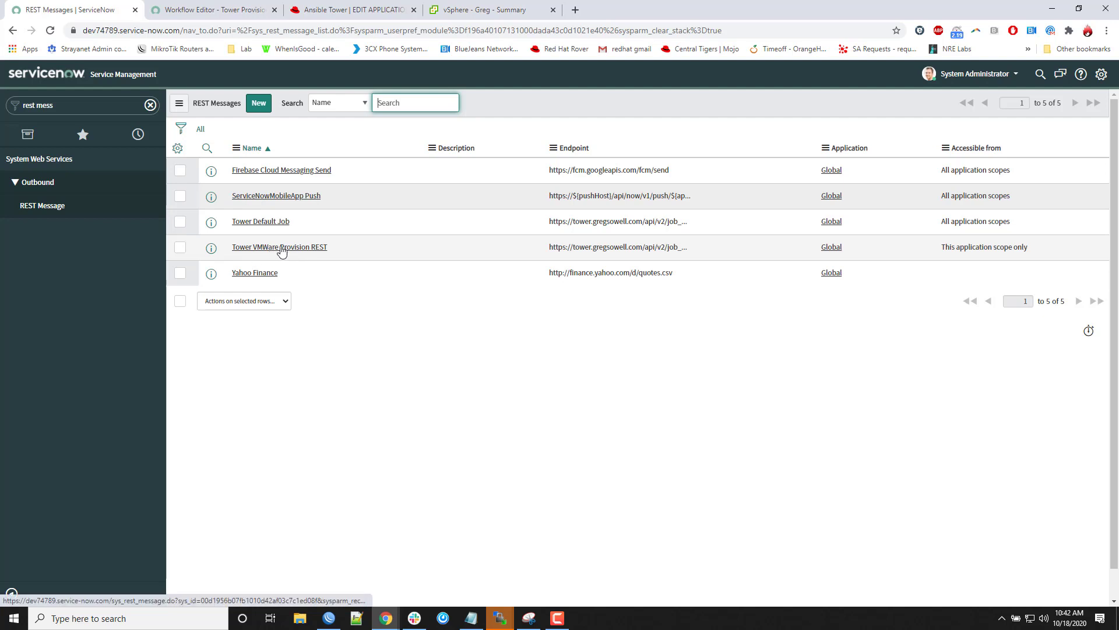
- Open the Tower VMWare Provision REST record, highlight its job template 37 endpoint, and return to Tower
{"action": "left_click", "coordinate": [315, 247]}
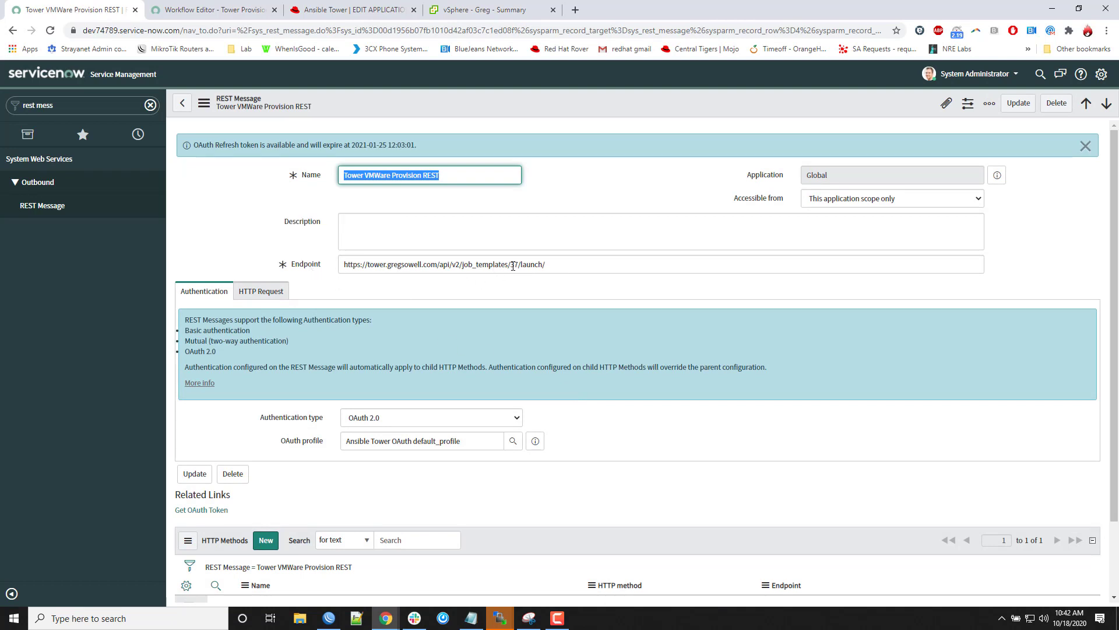
{"action": "left_click_drag", "start_coordinate": [552, 264], "coordinate": [332, 270]}
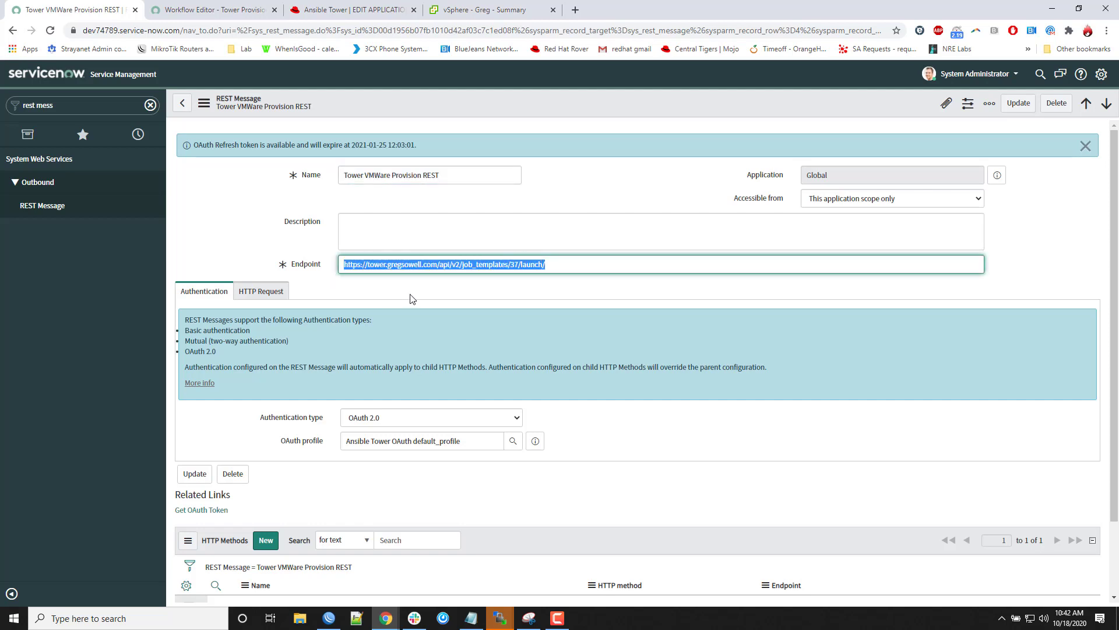
{"action": "left_click", "coordinate": [356, 10]}
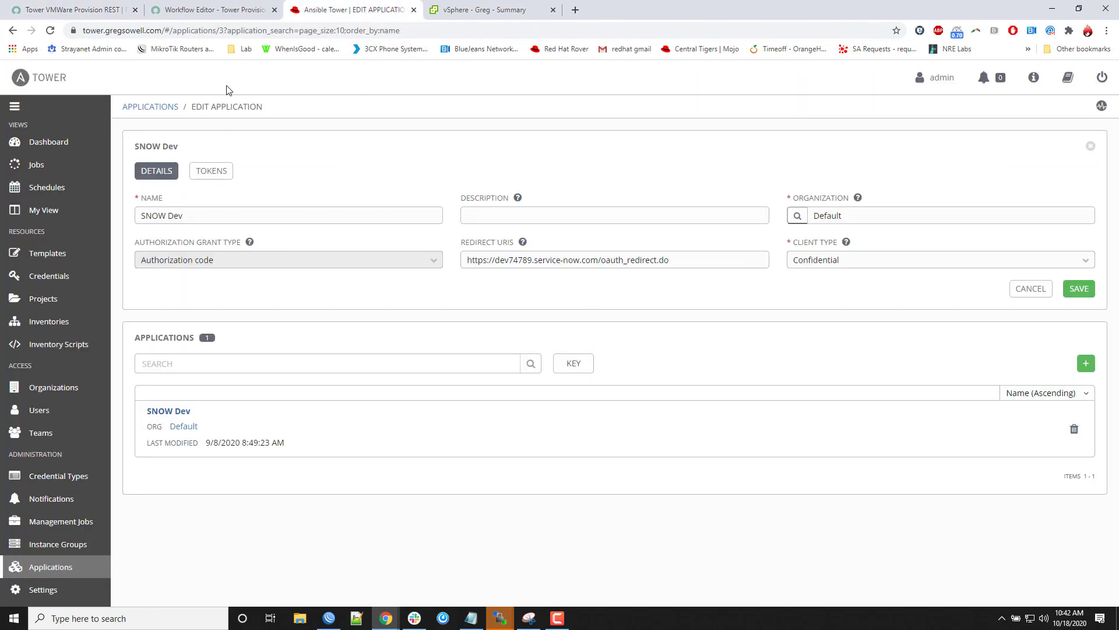
- Load tower.gregsowell.com/api in a new tab and browse the /api/v2/ endpoint list
{"action": "key", "text": "ctrl+t"}
{"action": "type", "text": "tpwer"}
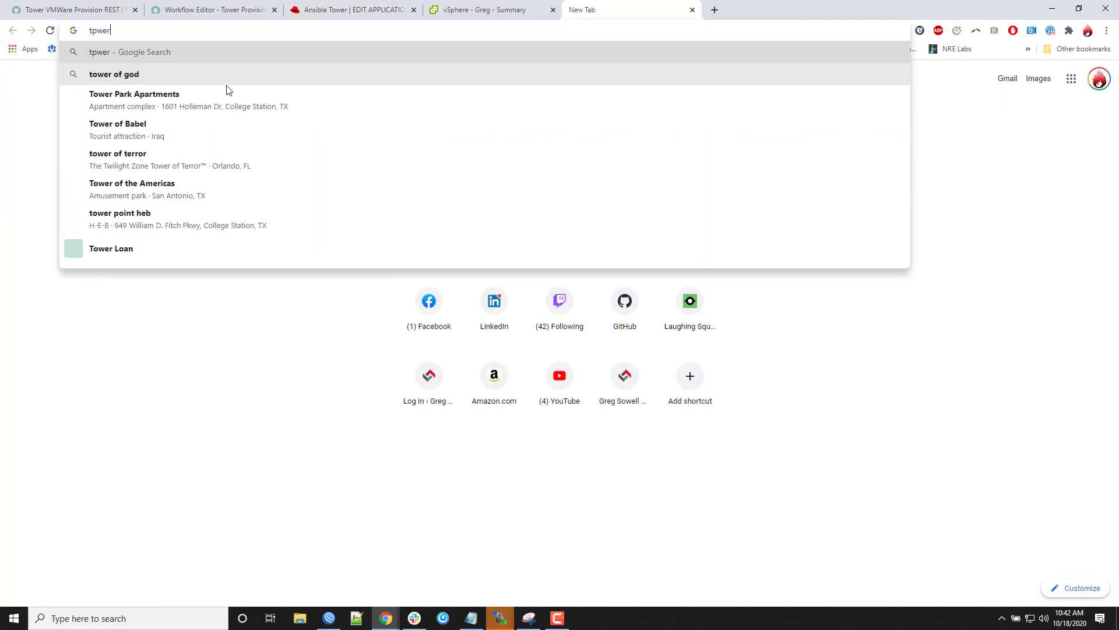
{"action": "key", "text": "BackSpace"}
{"action": "key", "text": "BackSpace"}
{"action": "key", "text": "BackSpace"}
{"action": "type", "text": "ower"}
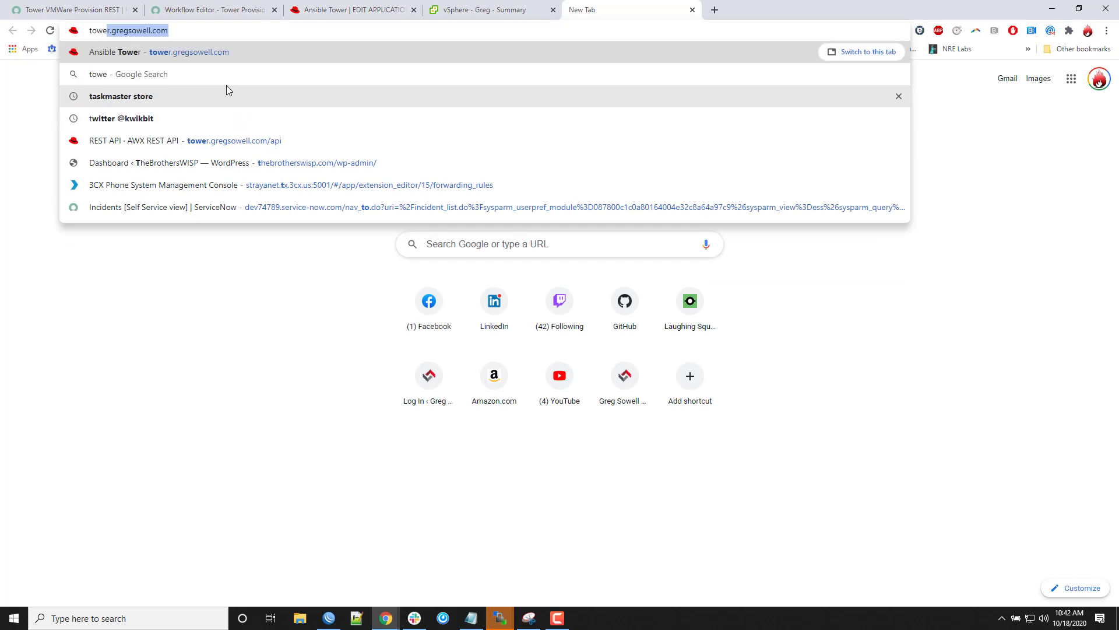
{"action": "key", "text": "Right"}
{"action": "type", "text": "/"}
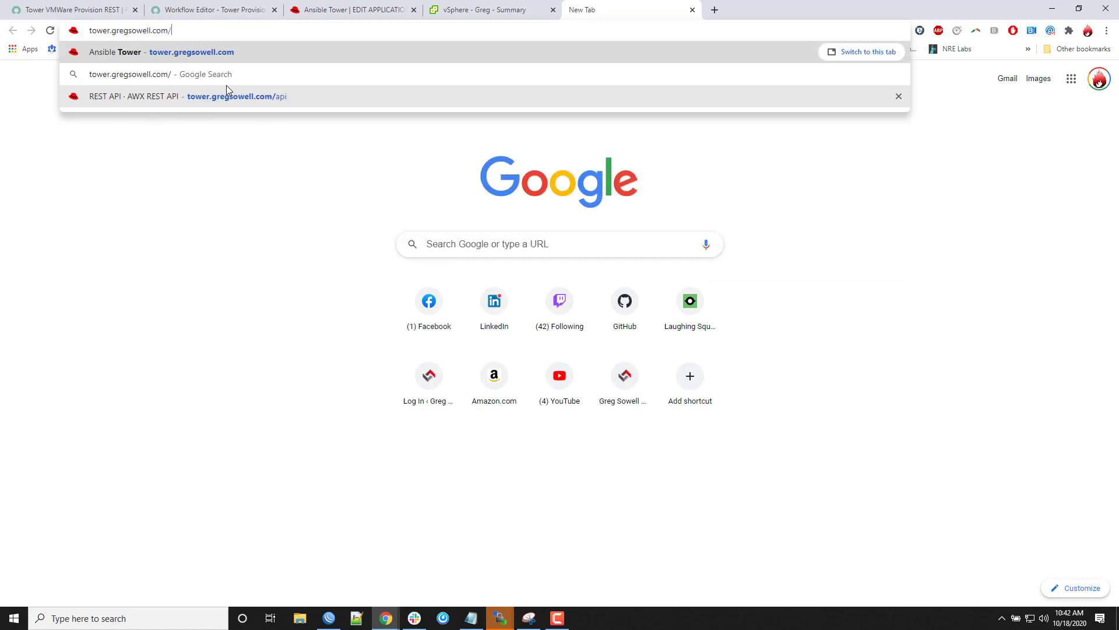
{"action": "type", "text": "api"}
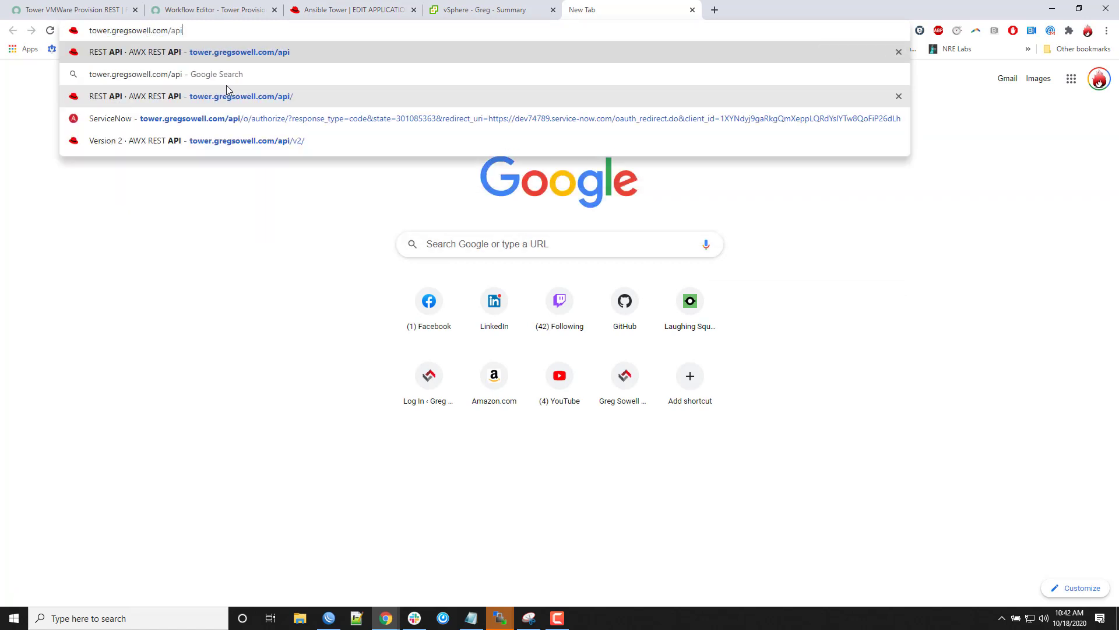
{"action": "key", "text": "Return"}
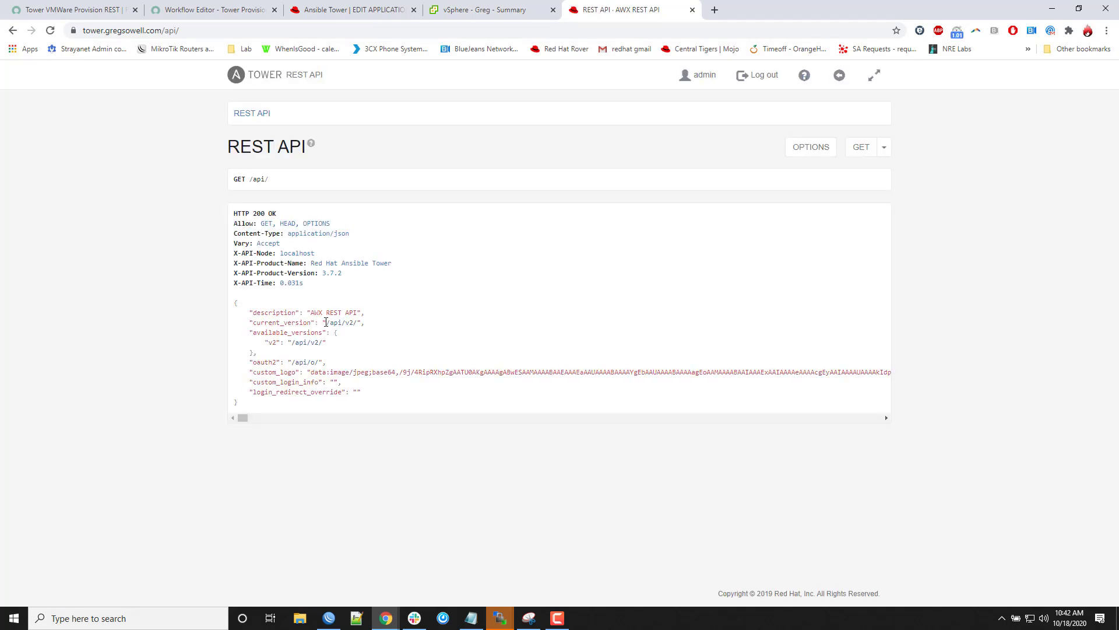
{"action": "left_click", "coordinate": [308, 344]}
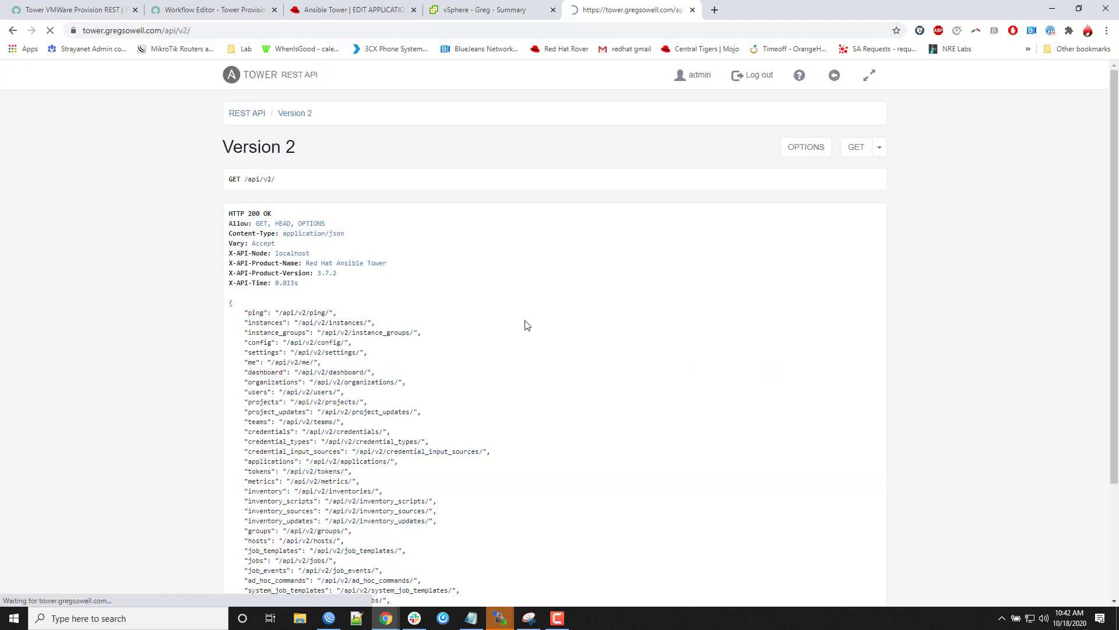
{"action": "scroll", "coordinate": [425, 392], "scroll_direction": "down", "scroll_amount": 3}
{"action": "scroll", "coordinate": [344, 392], "scroll_direction": "up", "scroll_amount": 3}
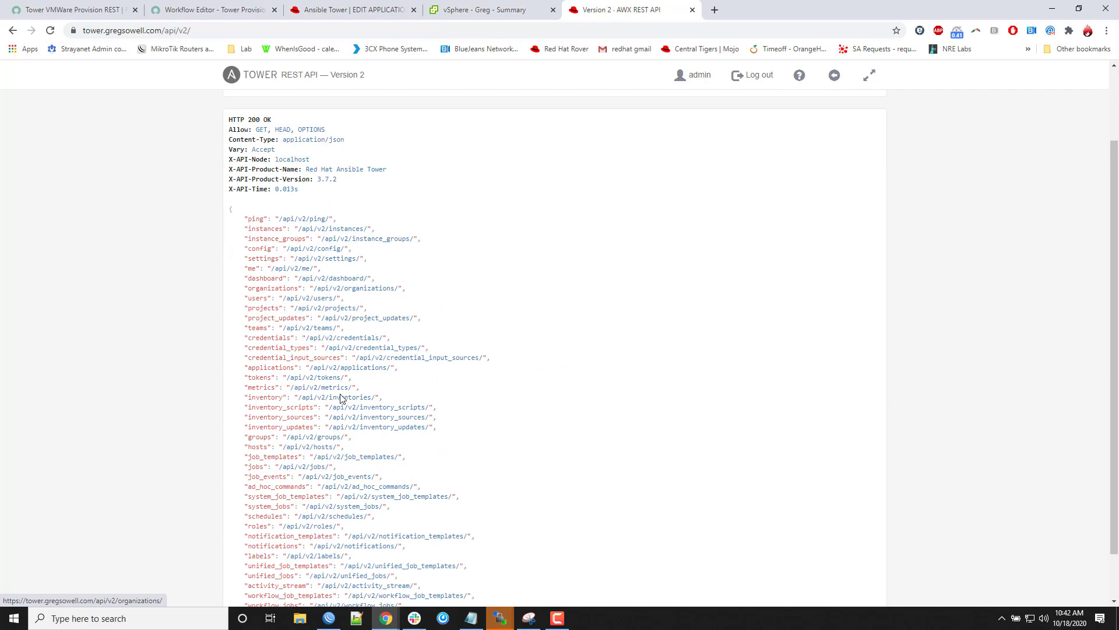
- Open the SNOW Create VMs - NO Survey job template and confirm ID 37 in its URL
{"action": "left_click", "coordinate": [379, 9]}
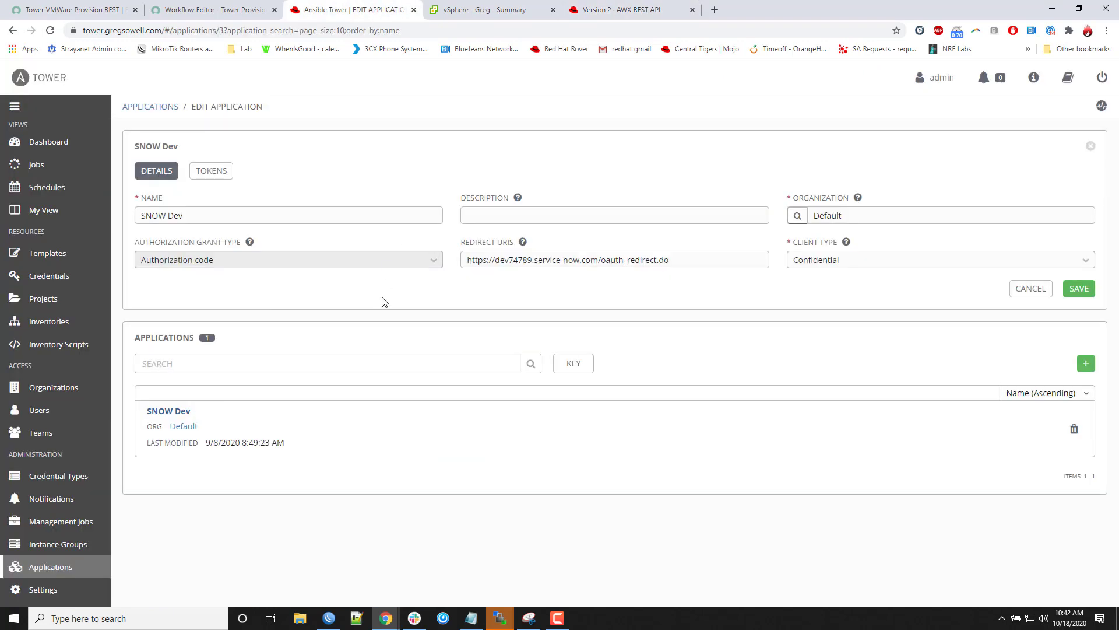
{"action": "left_click", "coordinate": [57, 255]}
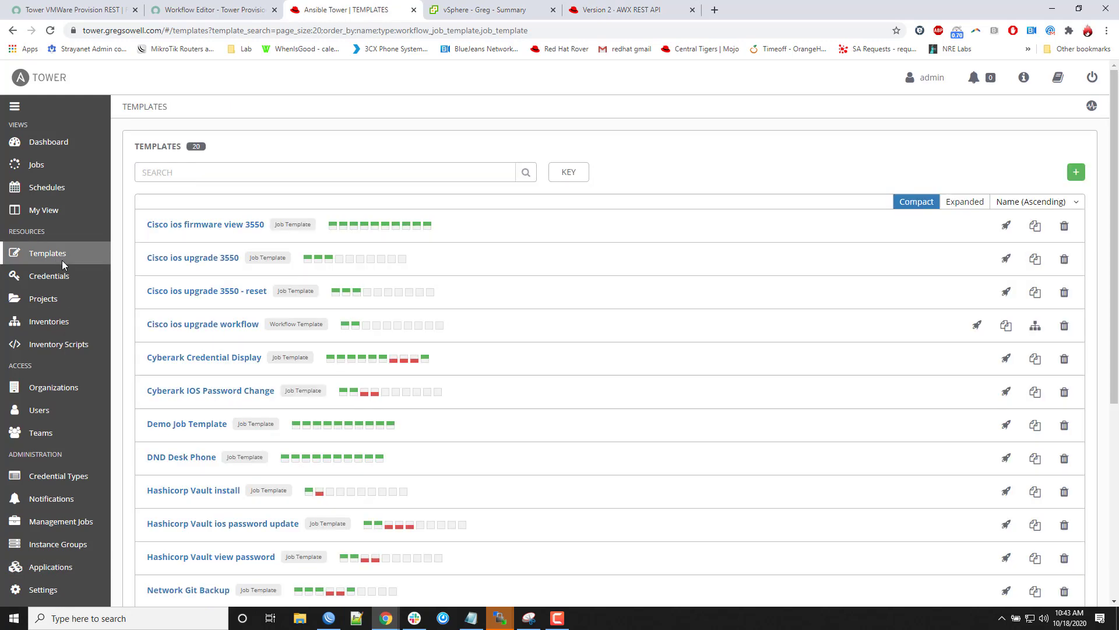
{"action": "scroll", "coordinate": [261, 317], "scroll_direction": "down", "scroll_amount": 1}
{"action": "scroll", "coordinate": [260, 318], "scroll_direction": "down", "scroll_amount": 5}
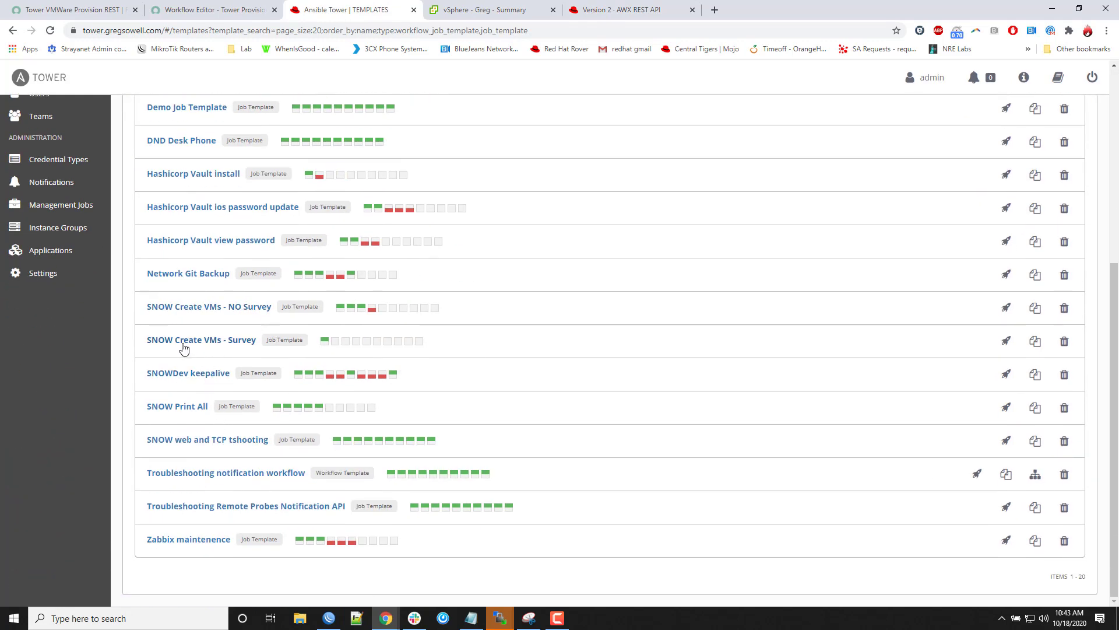
{"action": "left_click", "coordinate": [219, 308]}
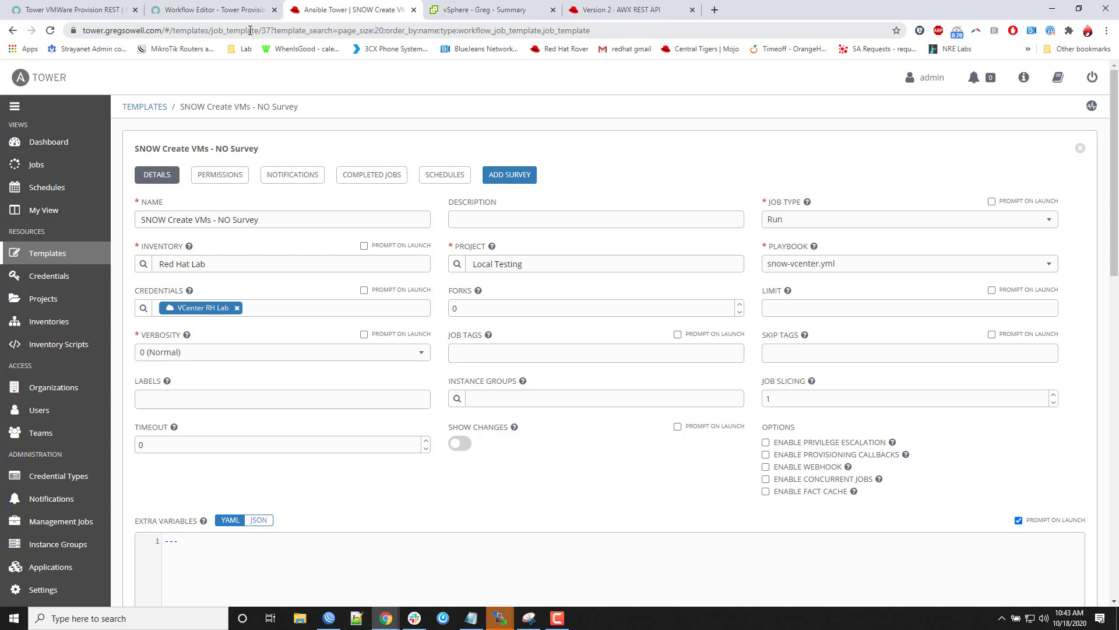
{"action": "left_click_drag", "start_coordinate": [233, 30], "coordinate": [273, 30]}
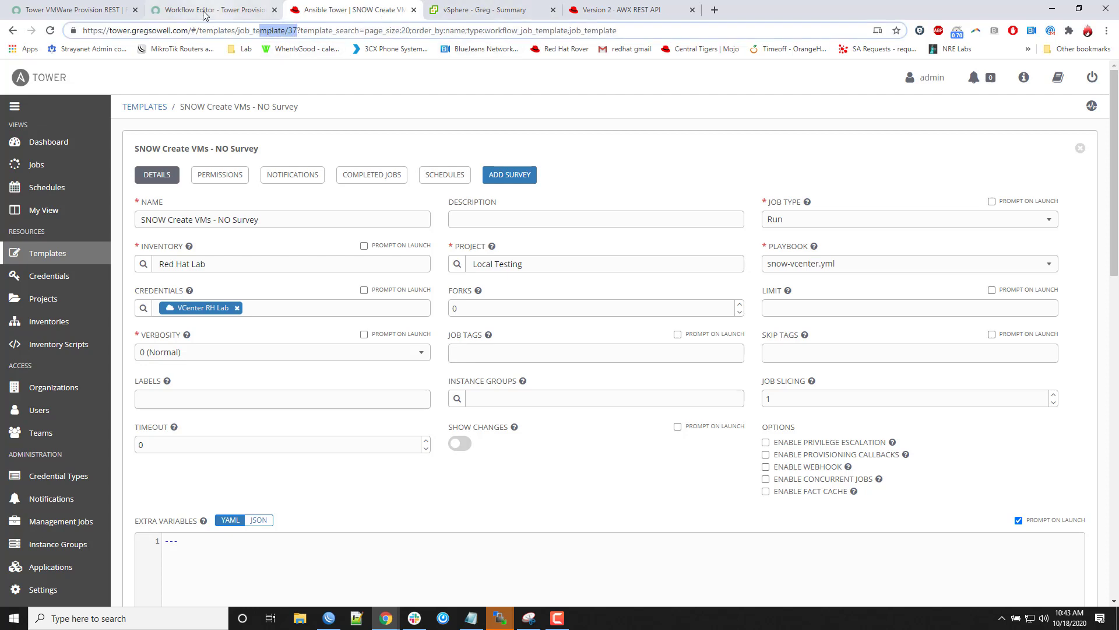
- Match the REST message endpoint's job template part to 37 and check its HTTP Request and Authentication tabs
{"action": "left_click", "coordinate": [88, 10]}
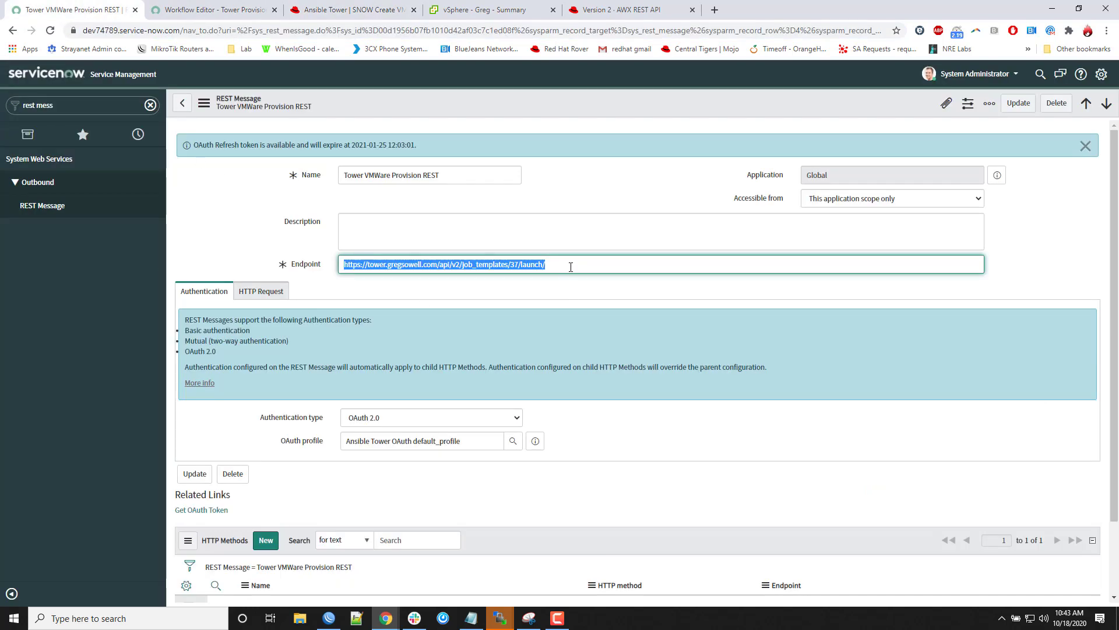
{"action": "left_click", "coordinate": [571, 267]}
{"action": "left_click_drag", "start_coordinate": [395, 265], "coordinate": [511, 266]}
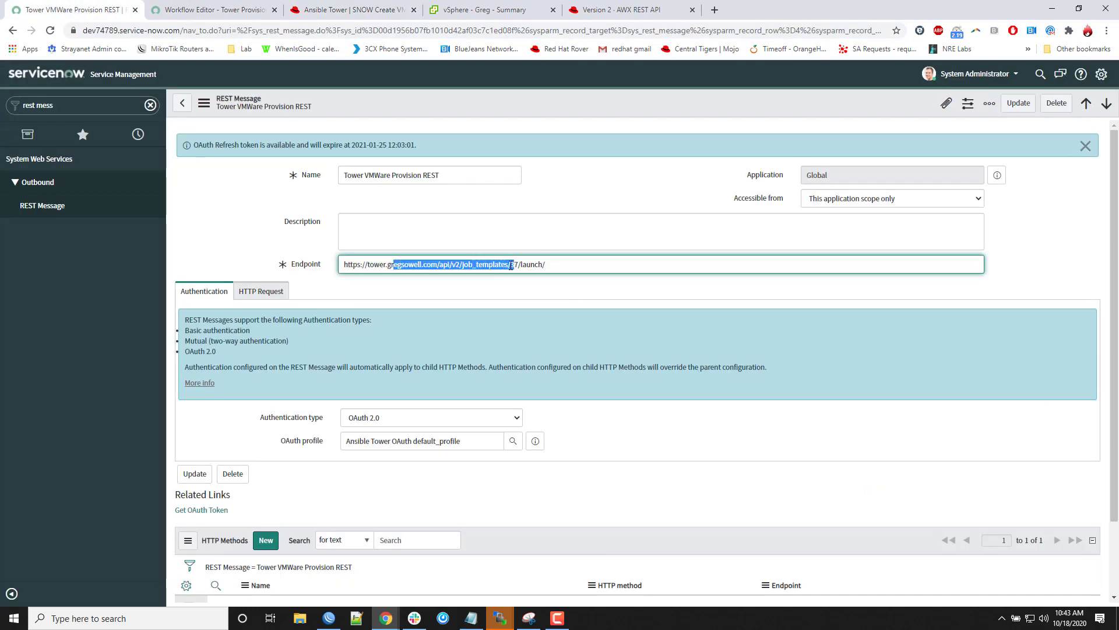
{"action": "left_click", "coordinate": [565, 289]}
{"action": "scroll", "coordinate": [494, 350], "scroll_direction": "down", "scroll_amount": 3}
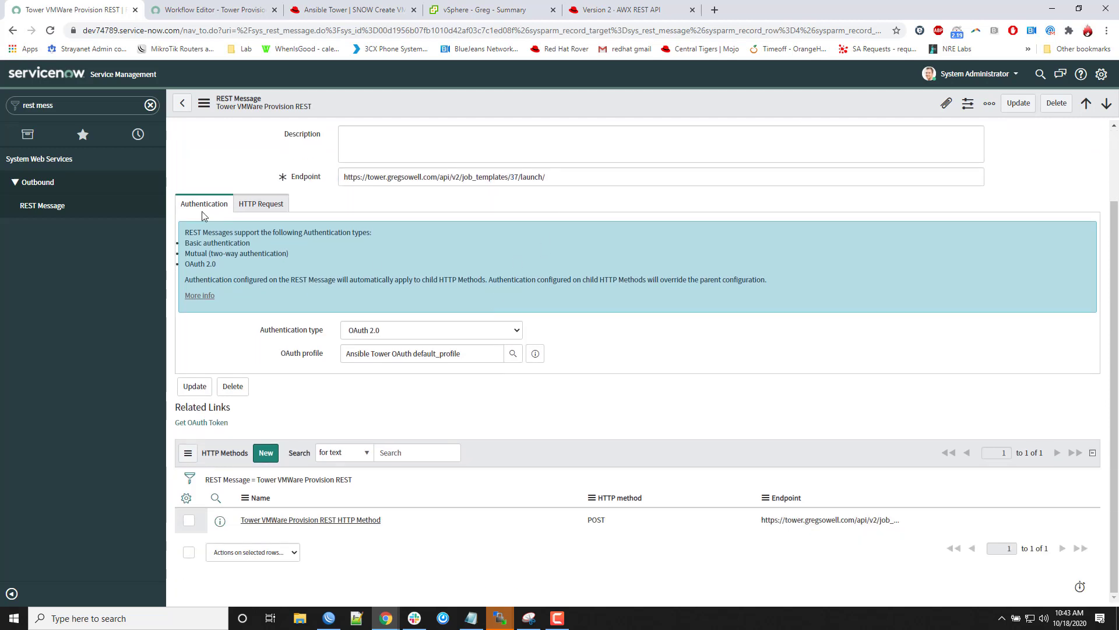
{"action": "left_click", "coordinate": [265, 204]}
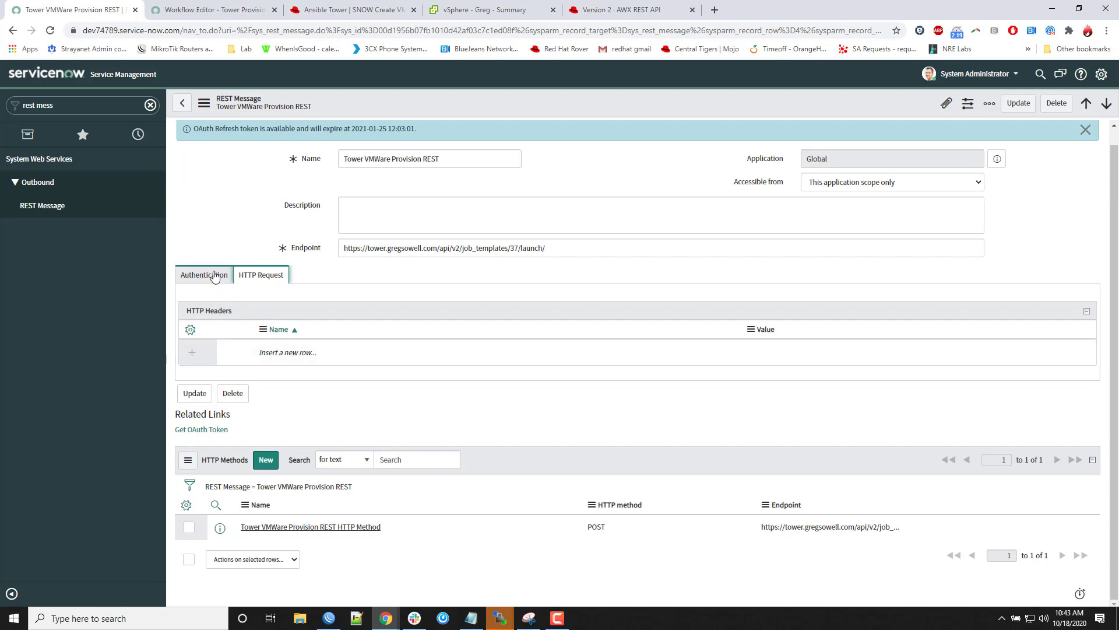
{"action": "left_click", "coordinate": [220, 275]}
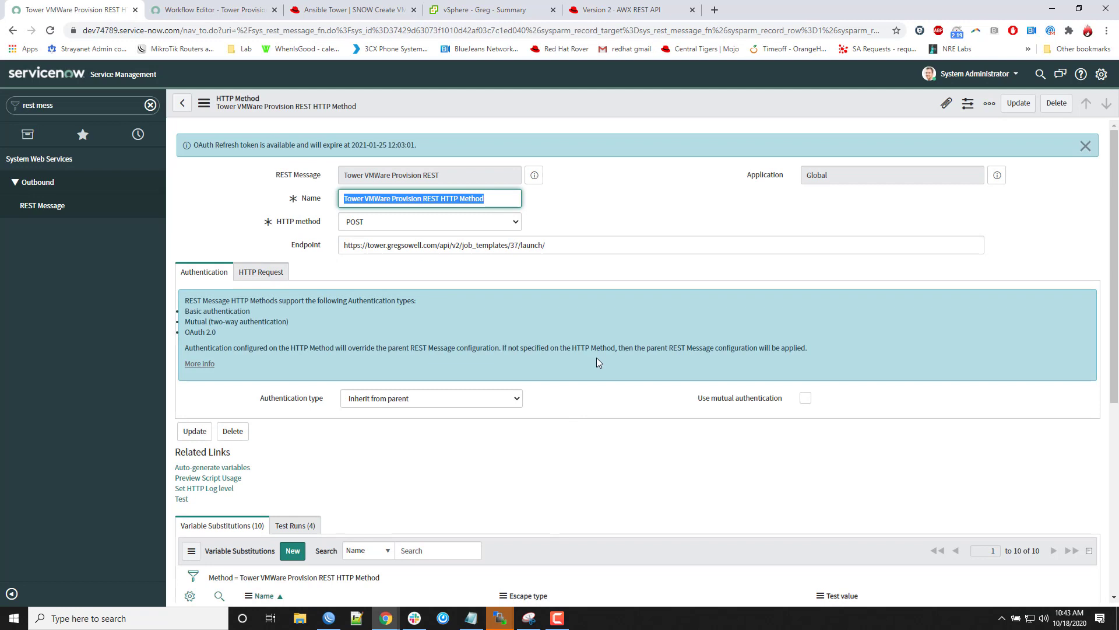
{"action": "scroll", "coordinate": [596, 361], "scroll_direction": "down", "scroll_amount": 2}
{"action": "scroll", "coordinate": [596, 367], "scroll_direction": "down", "scroll_amount": 4}
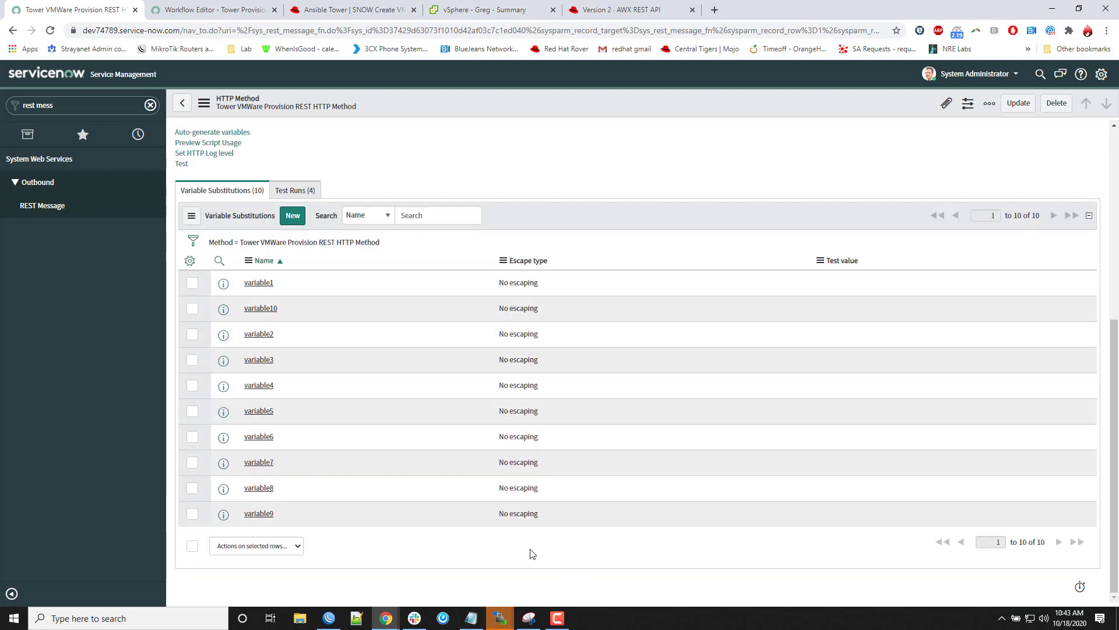
{"action": "scroll", "coordinate": [501, 548], "scroll_direction": "up", "scroll_amount": 3}
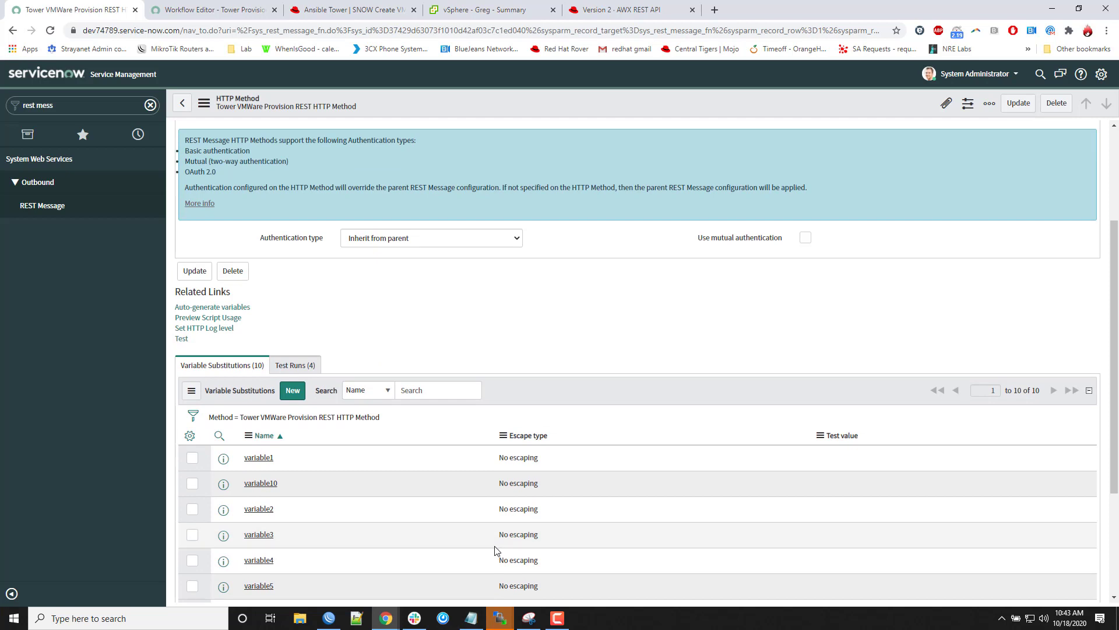
{"action": "scroll", "coordinate": [496, 550], "scroll_direction": "down", "scroll_amount": 3}
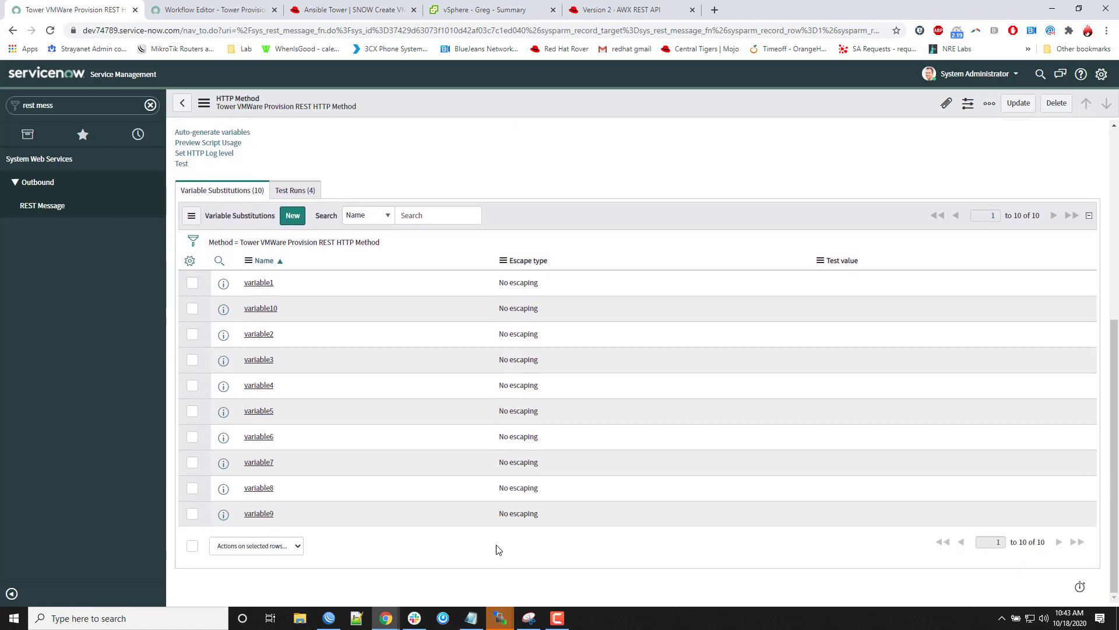
{"action": "scroll", "coordinate": [498, 550], "scroll_direction": "up", "scroll_amount": 5}
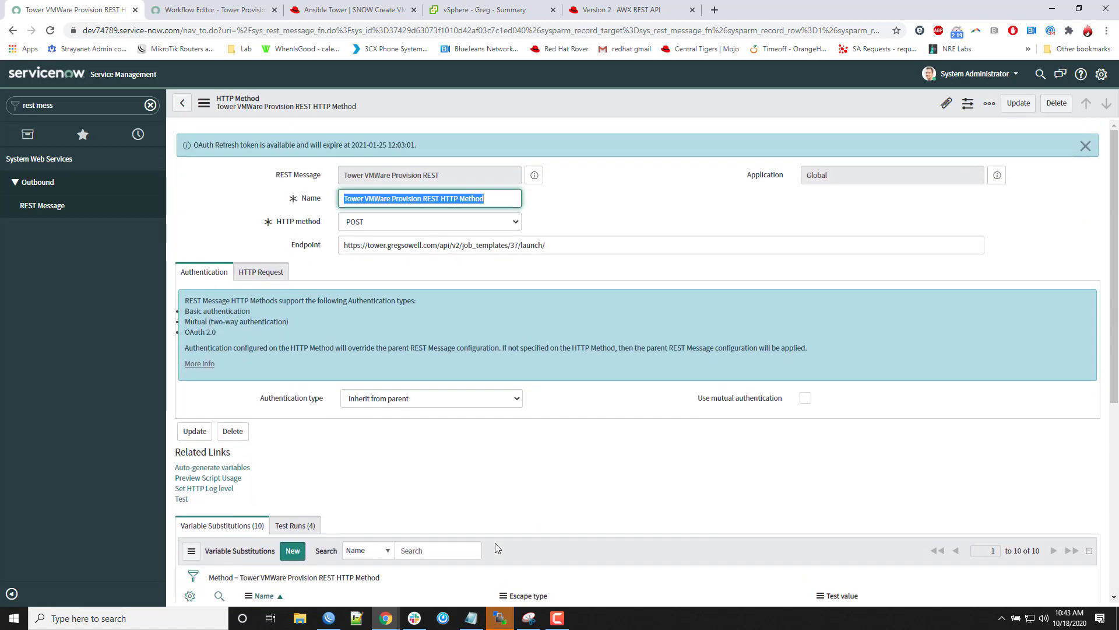
{"action": "scroll", "coordinate": [495, 544], "scroll_direction": "down", "scroll_amount": 5}
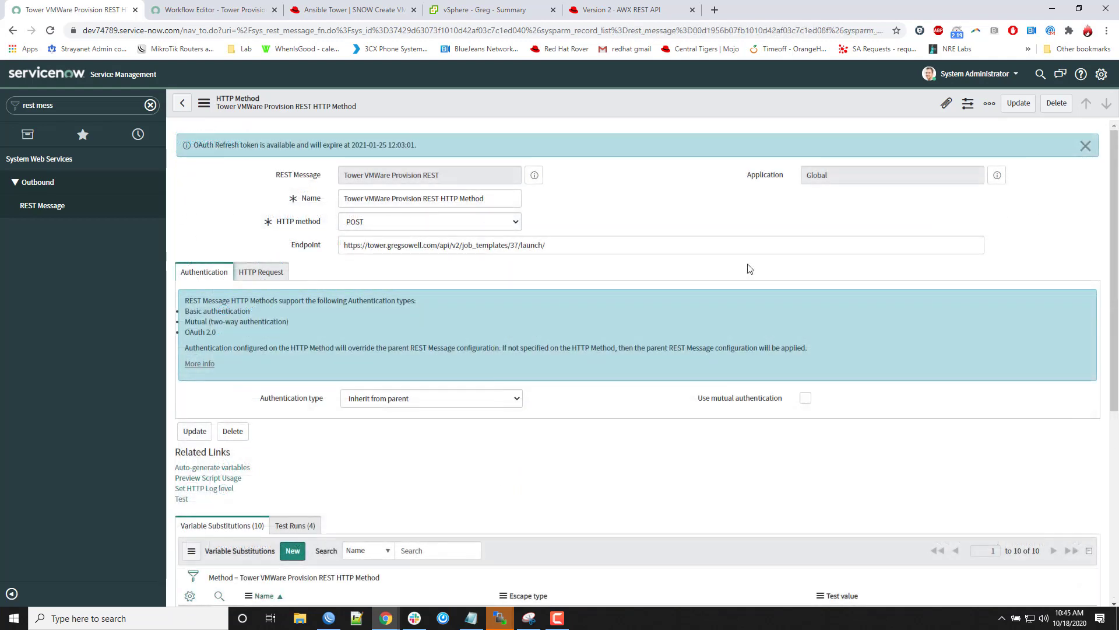
{"action": "scroll", "coordinate": [482, 450], "scroll_direction": "down", "scroll_amount": 6}
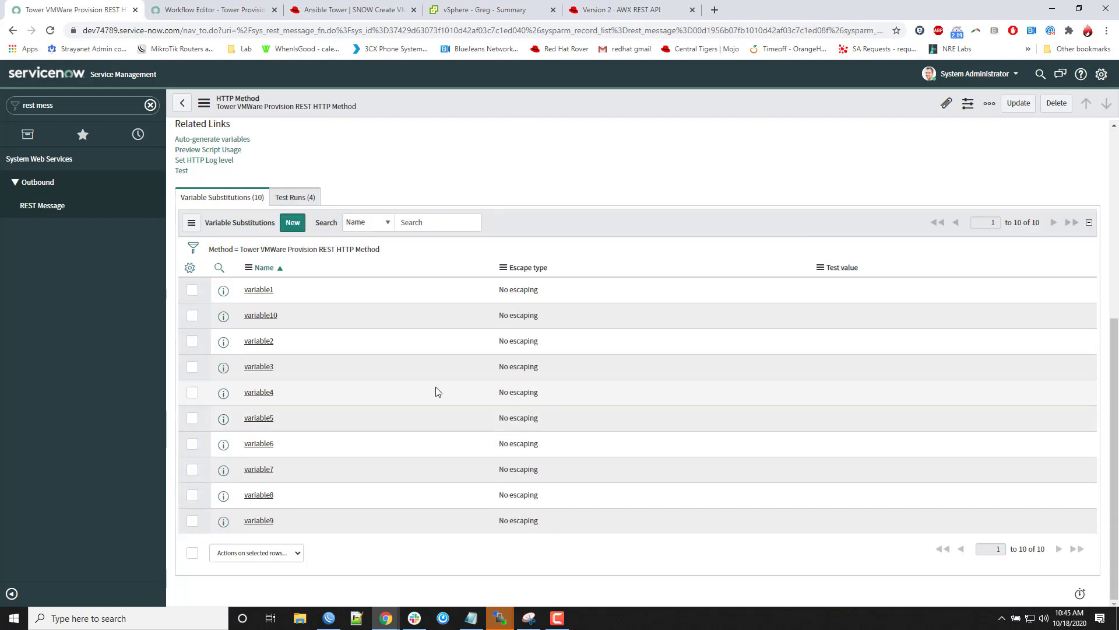
{"action": "scroll", "coordinate": [438, 389], "scroll_direction": "up", "scroll_amount": 5}
- Show the method's HTTP Request content and mark the vm_name, variable1 and vm_template entries in the JSON body
{"action": "left_click", "coordinate": [266, 235]}
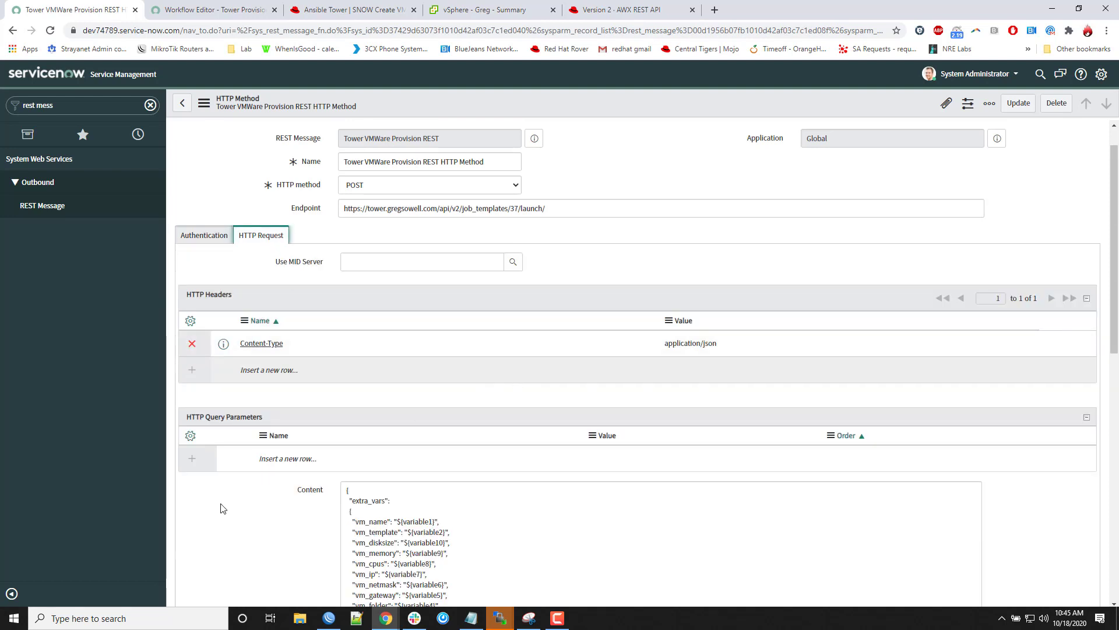
{"action": "scroll", "coordinate": [228, 504], "scroll_direction": "down", "scroll_amount": 3}
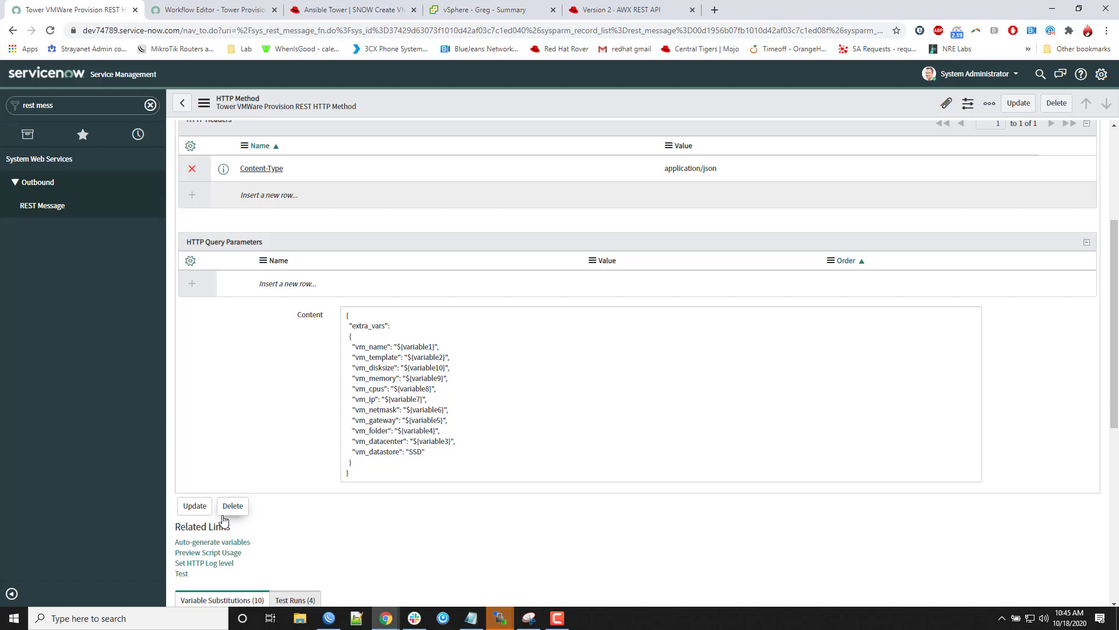
{"action": "left_click", "coordinate": [411, 346]}
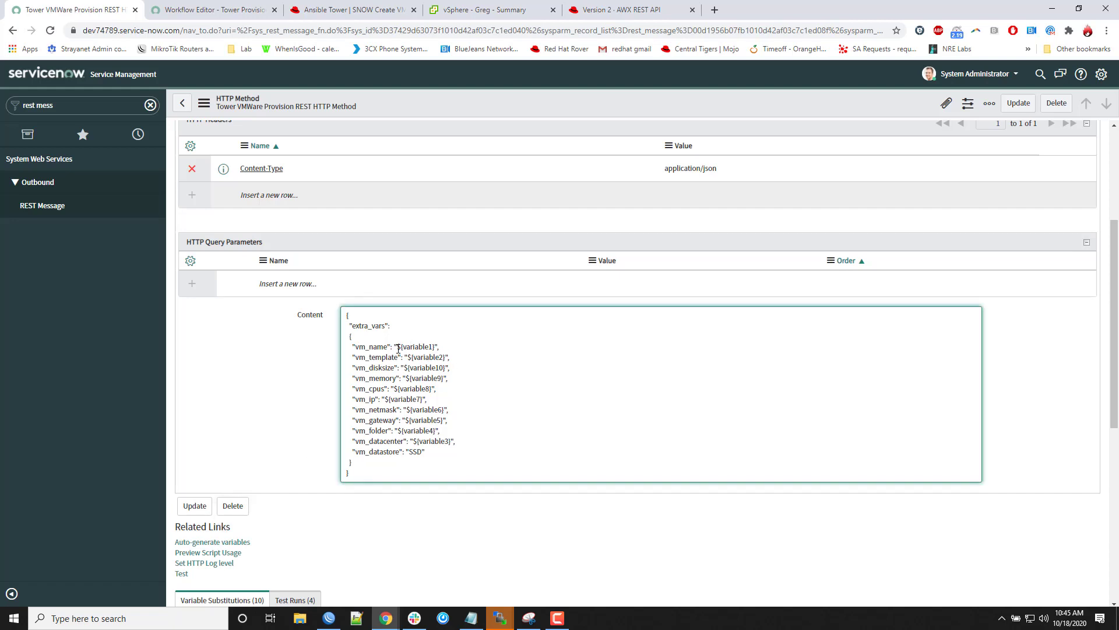
{"action": "left_click_drag", "start_coordinate": [399, 348], "coordinate": [436, 347]}
{"action": "left_click_drag", "start_coordinate": [356, 349], "coordinate": [387, 345]}
{"action": "left_click_drag", "start_coordinate": [355, 357], "coordinate": [388, 367]}
- Review the snow-vcenter.yml playbook's vm_ variables and vcenter connection variables
{"action": "key", "text": "alt+Tab"}
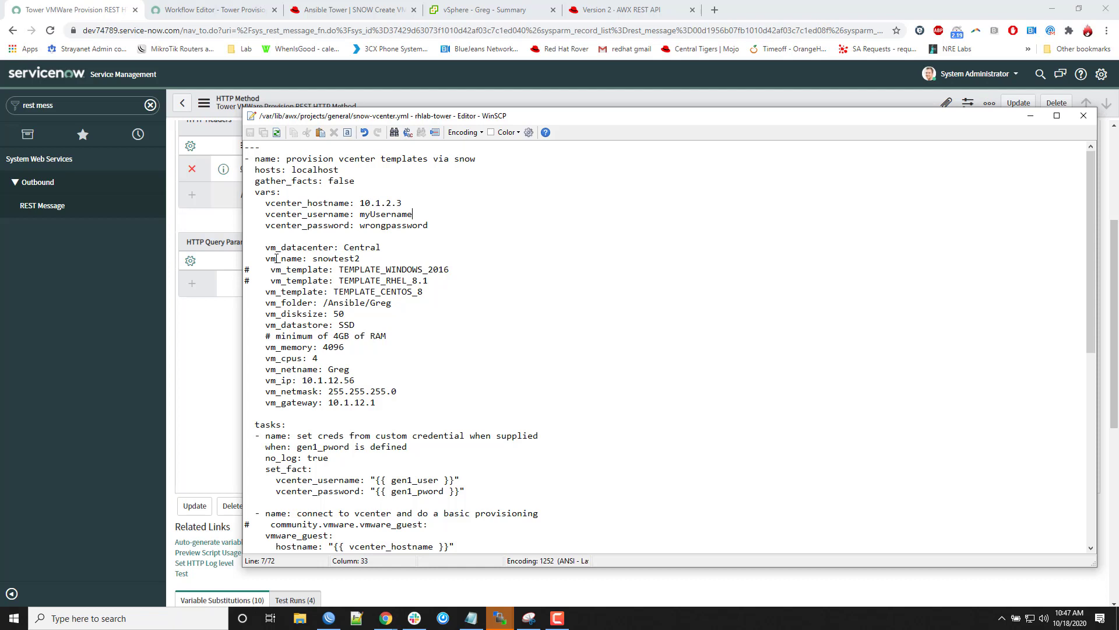
{"action": "left_click_drag", "start_coordinate": [255, 257], "coordinate": [399, 372]}
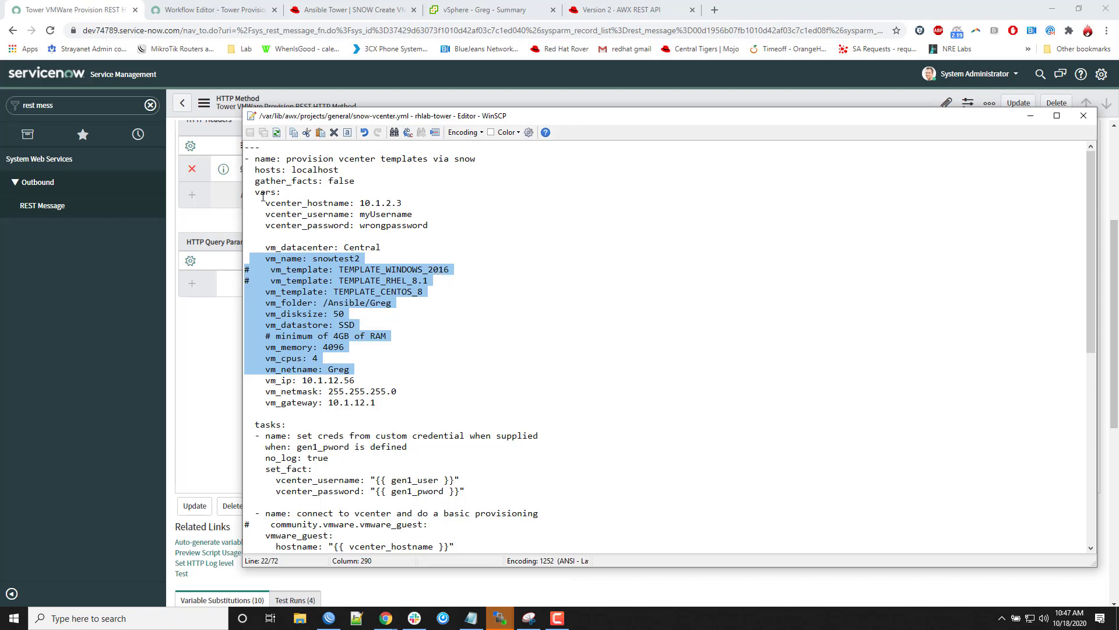
{"action": "left_click_drag", "start_coordinate": [257, 206], "coordinate": [475, 229]}
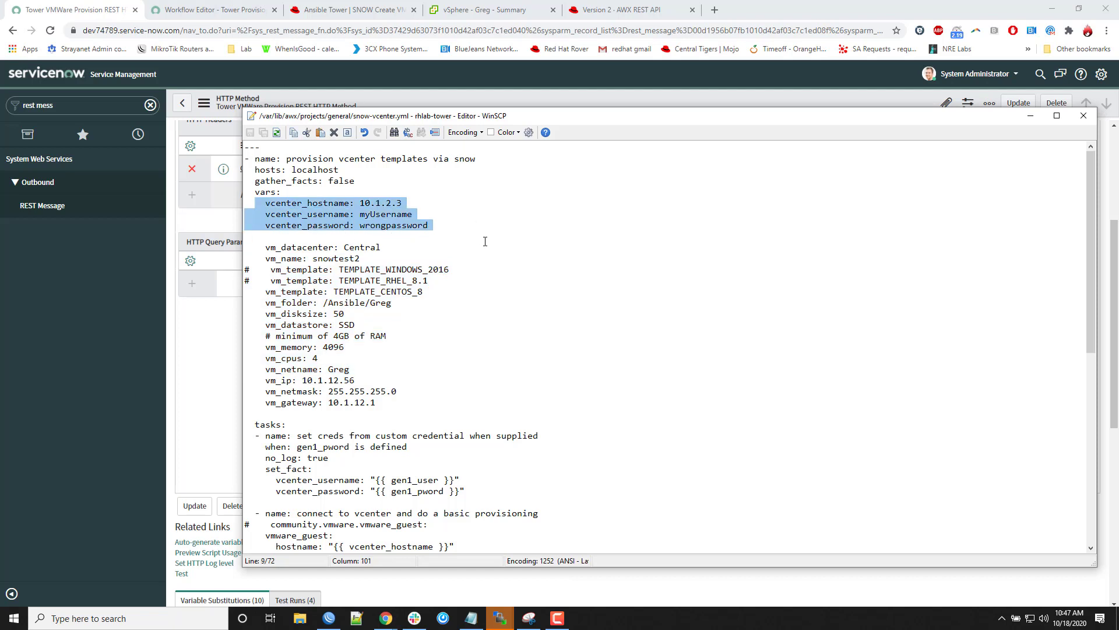
{"action": "left_click", "coordinate": [415, 212]}
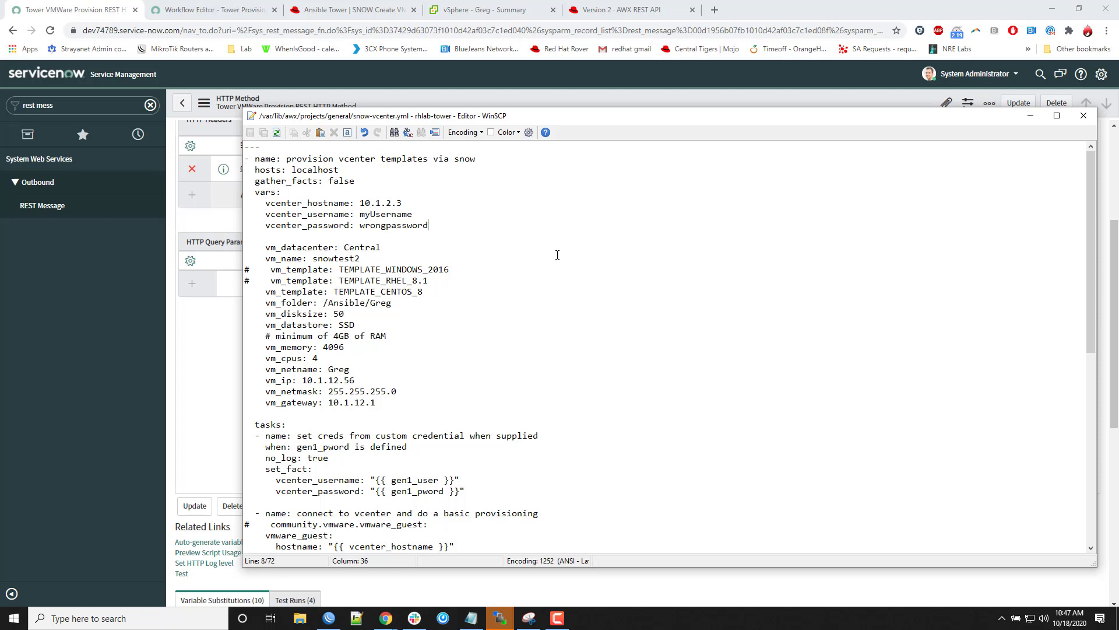
{"action": "scroll", "coordinate": [557, 257], "scroll_direction": "down", "scroll_amount": 6}
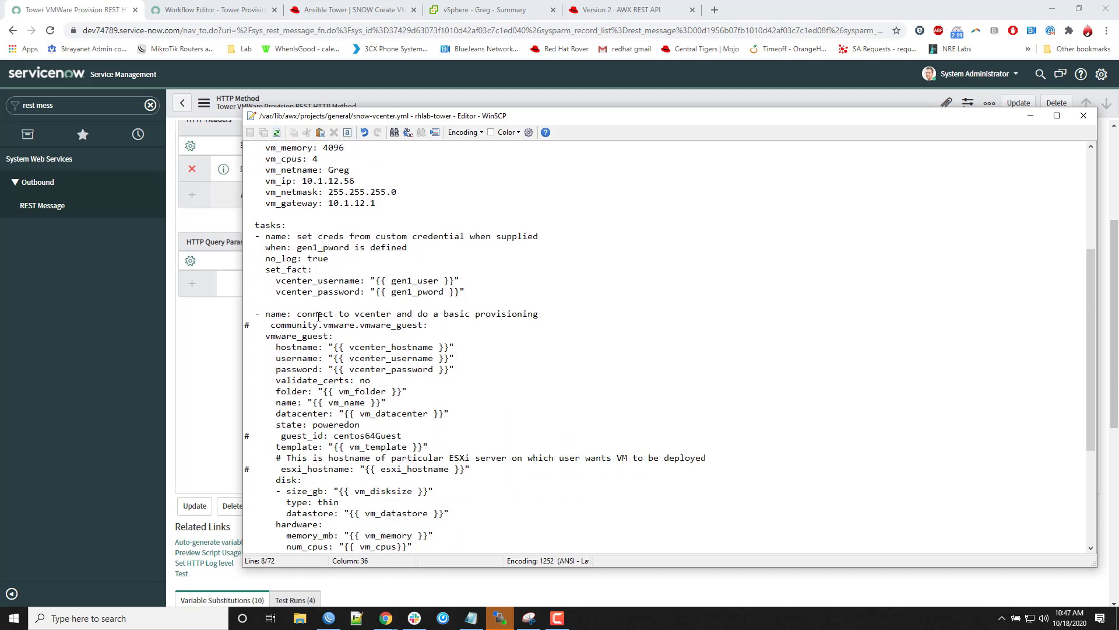
{"action": "scroll", "coordinate": [318, 319], "scroll_direction": "down", "scroll_amount": 3}
{"action": "scroll", "coordinate": [318, 323], "scroll_direction": "up", "scroll_amount": 1}
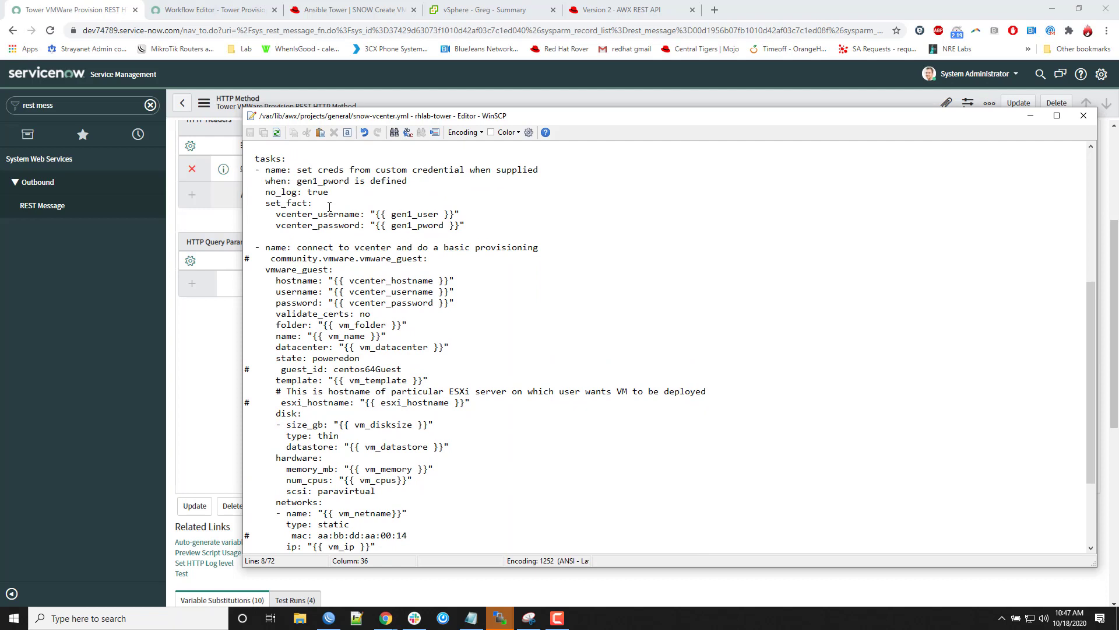
{"action": "scroll", "coordinate": [271, 264], "scroll_direction": "down", "scroll_amount": 3}
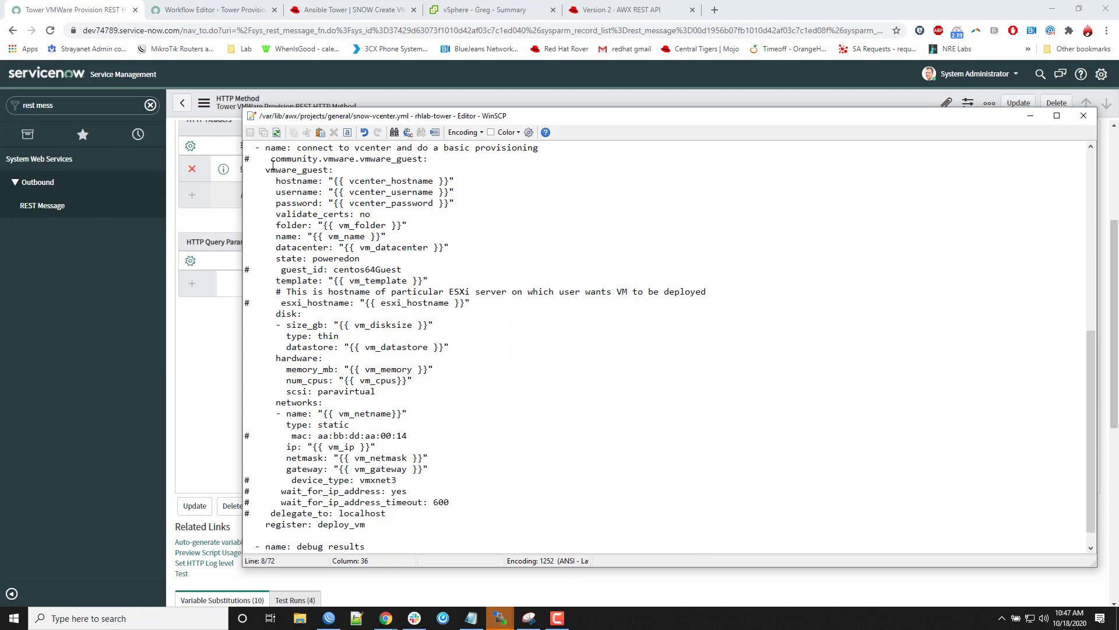
- Review the provisioning task's hostname, username, password, folder, vm_name and vm_disksize settings
{"action": "left_click_drag", "start_coordinate": [248, 150], "coordinate": [367, 225]}
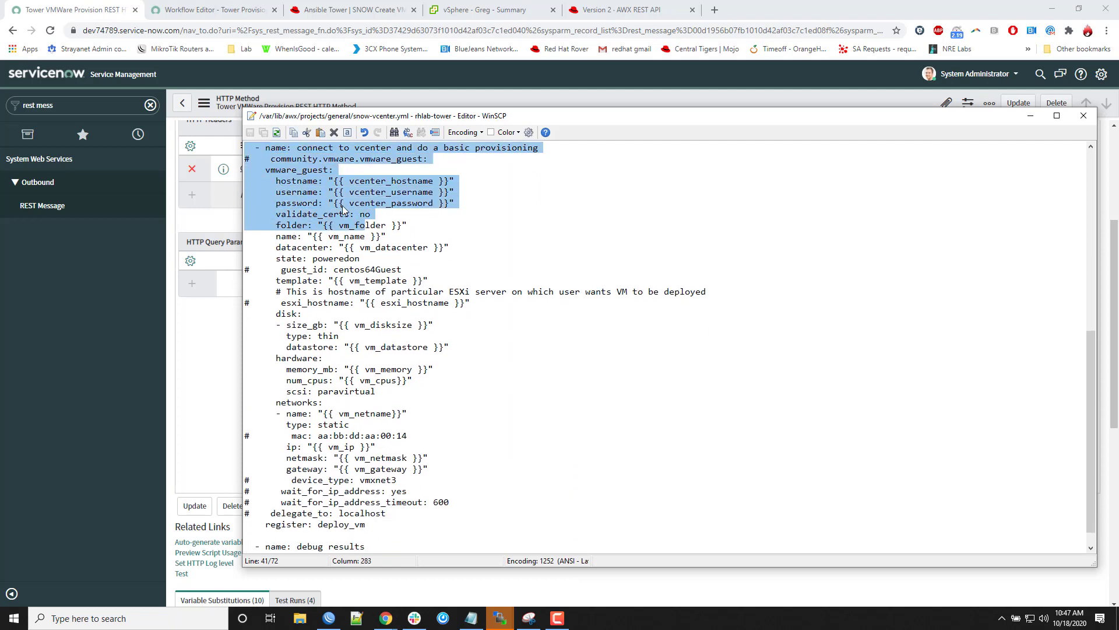
{"action": "left_click", "coordinate": [283, 173]}
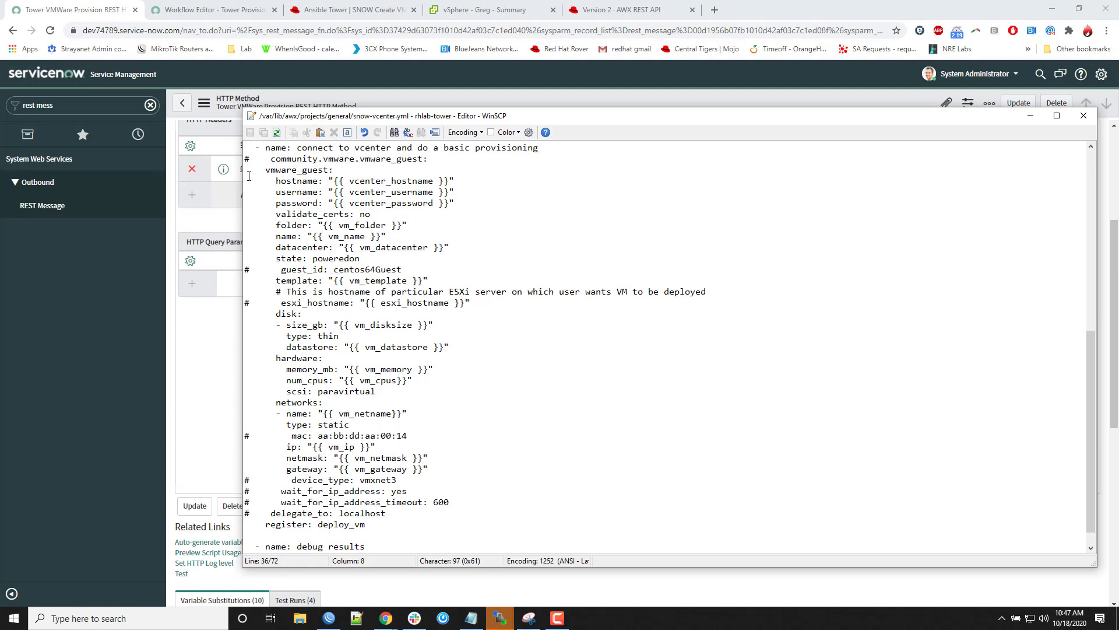
{"action": "left_click_drag", "start_coordinate": [245, 178], "coordinate": [482, 202]}
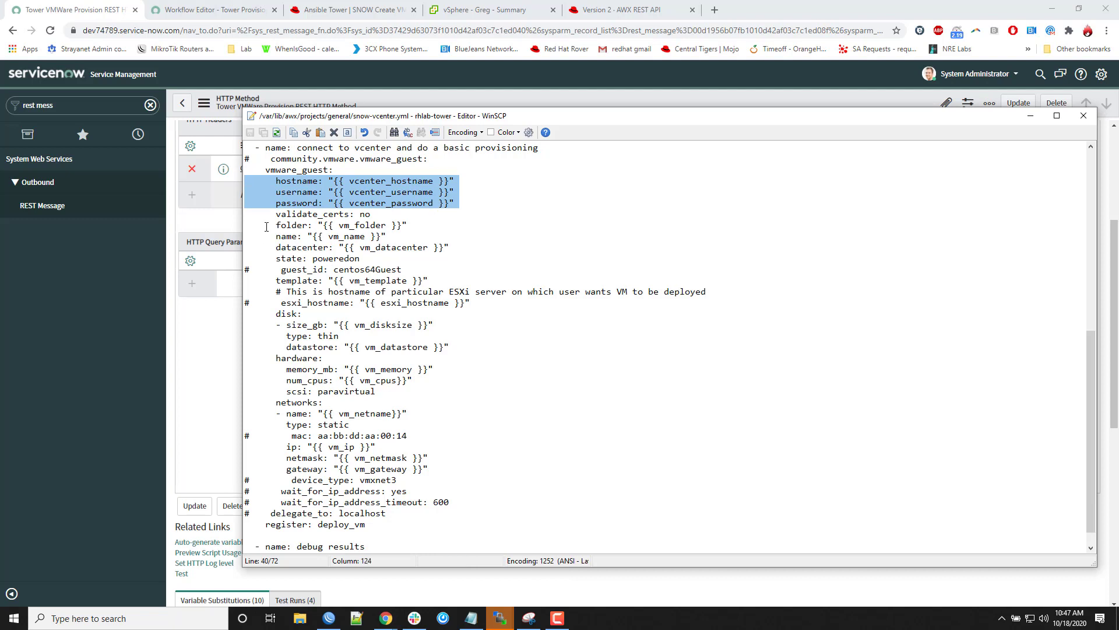
{"action": "left_click_drag", "start_coordinate": [268, 222], "coordinate": [467, 222]}
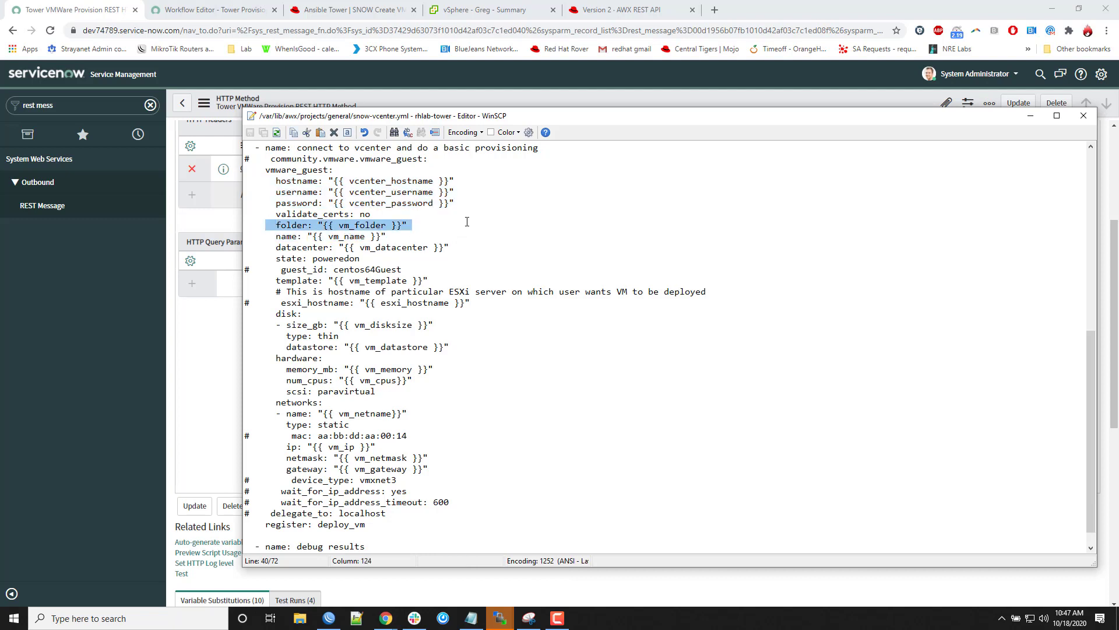
{"action": "left_click_drag", "start_coordinate": [386, 236], "coordinate": [460, 248]}
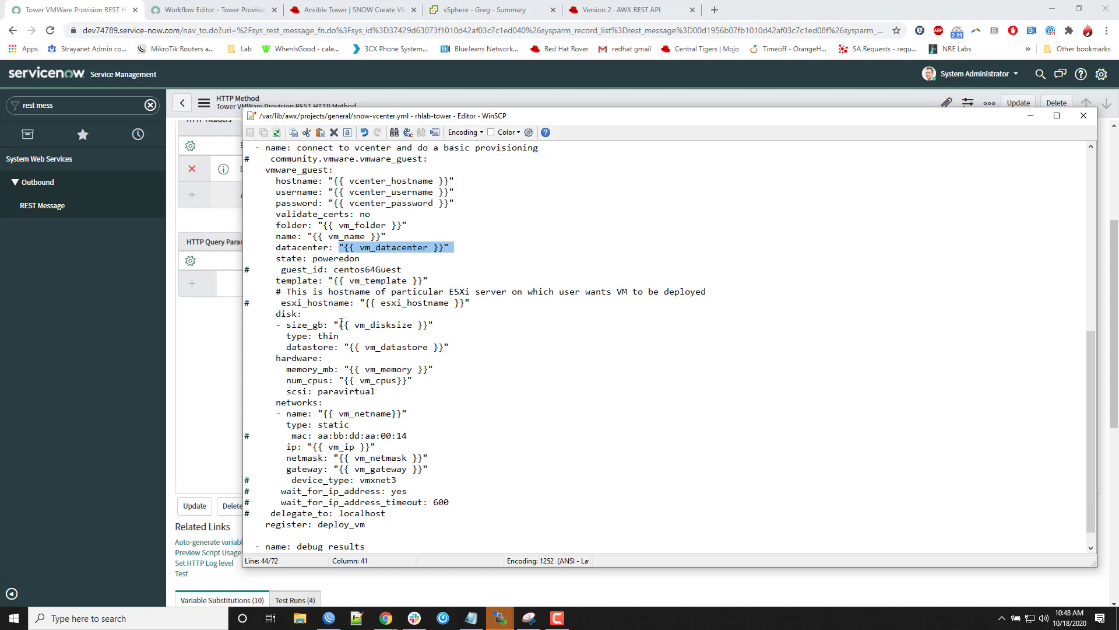
{"action": "left_click_drag", "start_coordinate": [334, 325], "coordinate": [439, 325]}
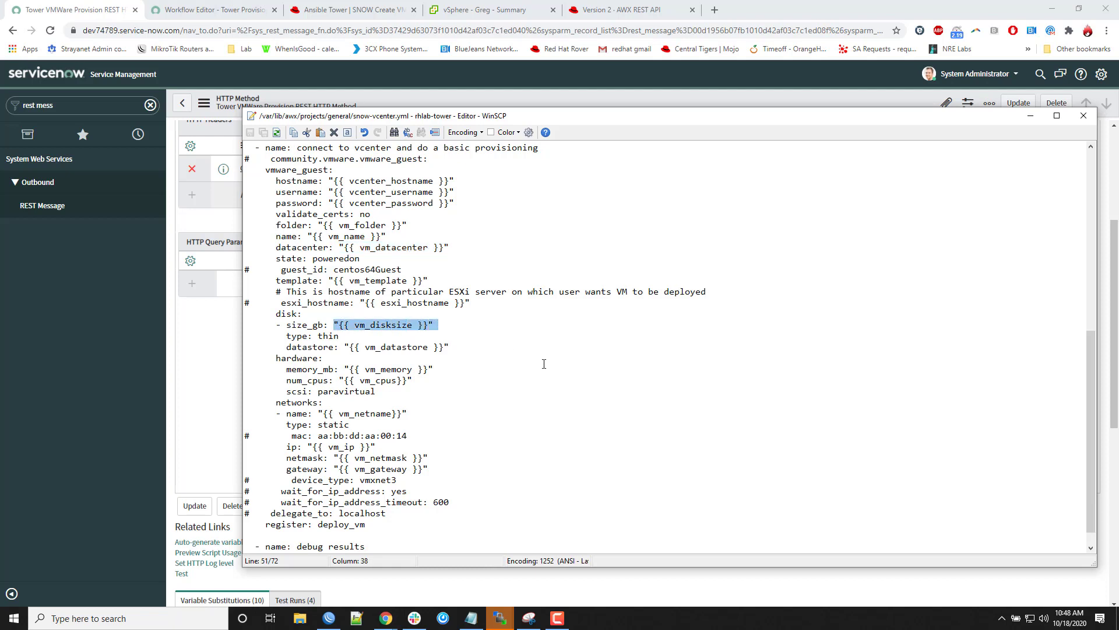
- Review the register: deploy_vm line and debug results task, then return to ServiceNow
{"action": "scroll", "coordinate": [544, 364], "scroll_direction": "down", "scroll_amount": 1}
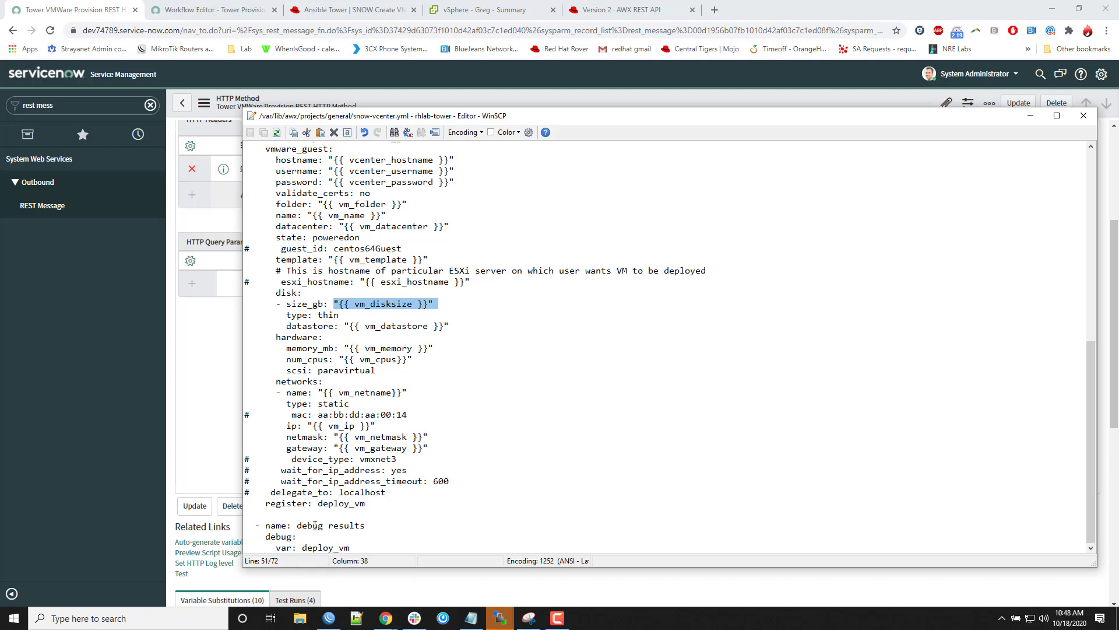
{"action": "left_click_drag", "start_coordinate": [254, 527], "coordinate": [328, 526]}
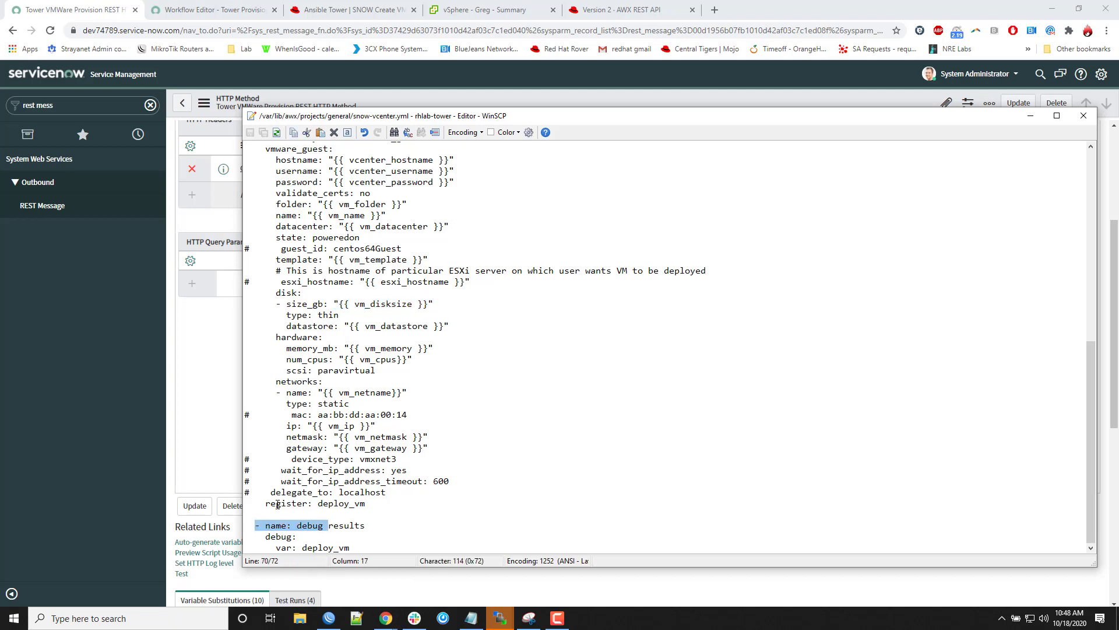
{"action": "left_click_drag", "start_coordinate": [265, 505], "coordinate": [371, 510]}
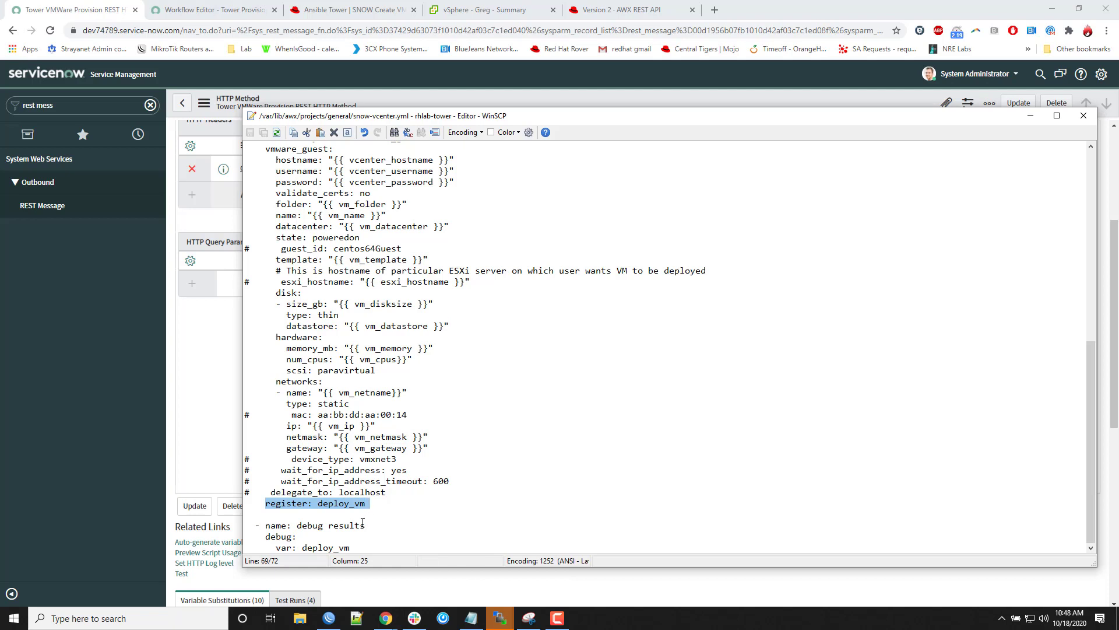
{"action": "left_click_drag", "start_coordinate": [265, 528], "coordinate": [371, 546]}
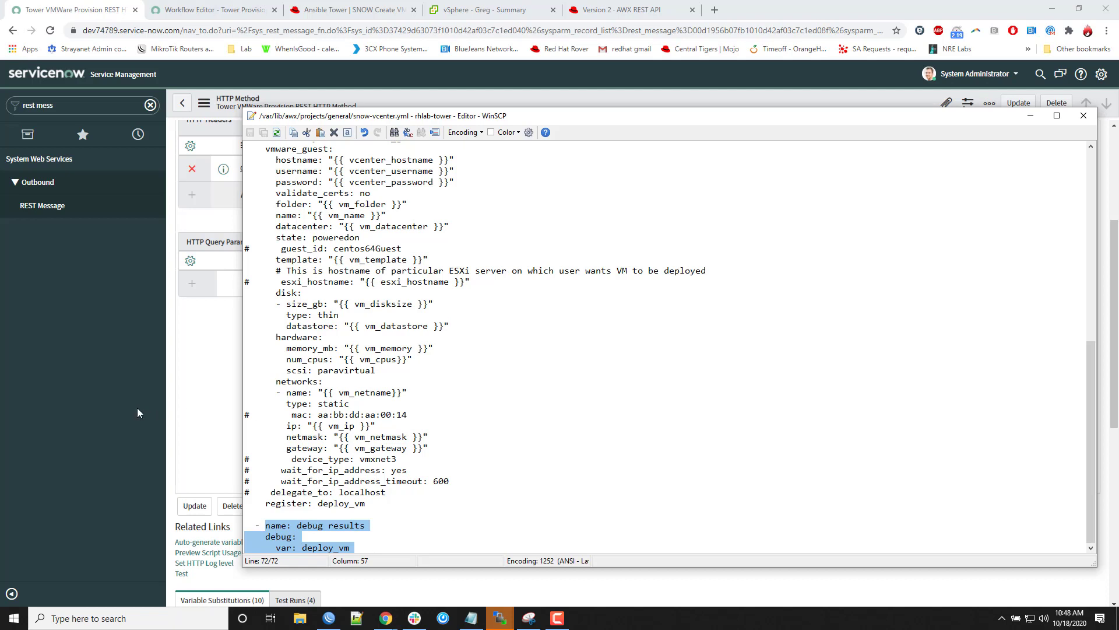
{"action": "left_click", "coordinate": [152, 411]}
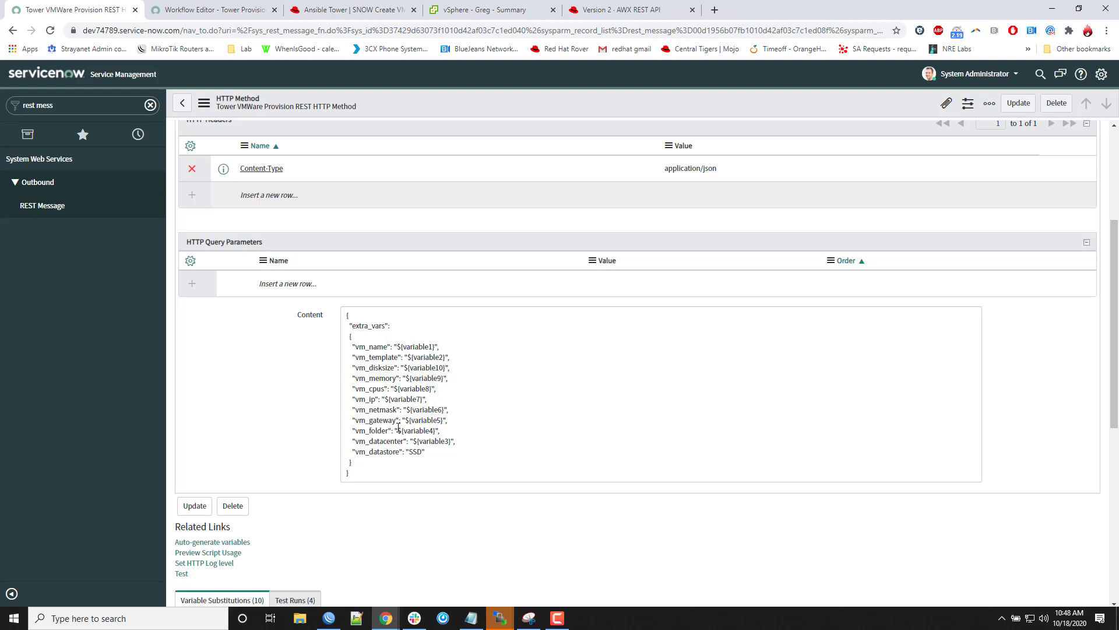
{"action": "left_click_drag", "start_coordinate": [454, 441], "coordinate": [346, 367]}
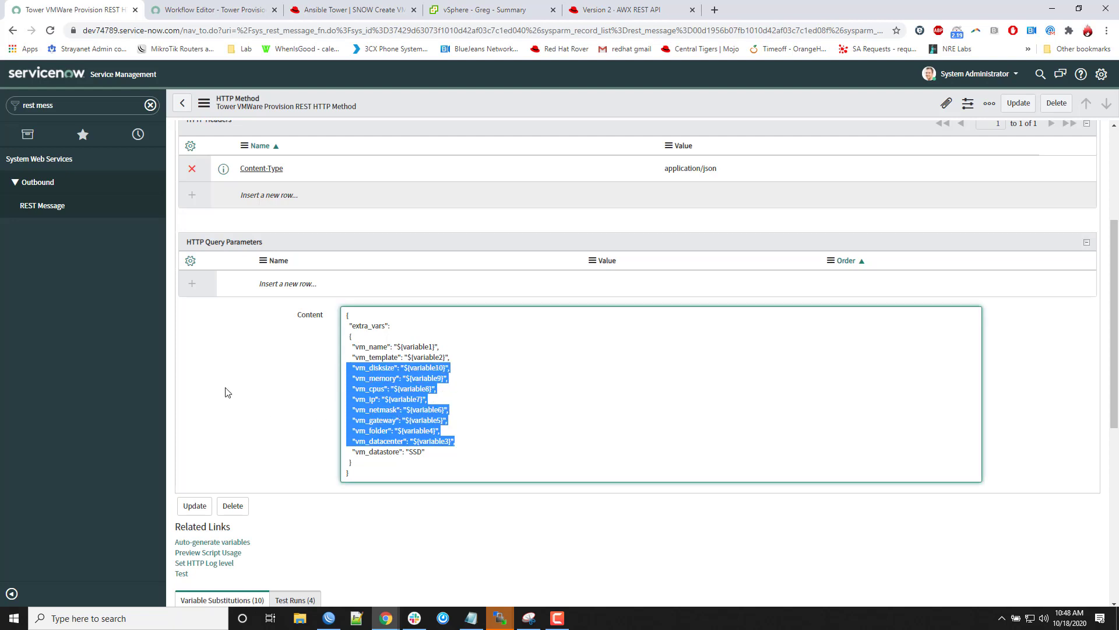
{"action": "left_click_drag", "start_coordinate": [56, 105], "coordinate": [16, 105]}
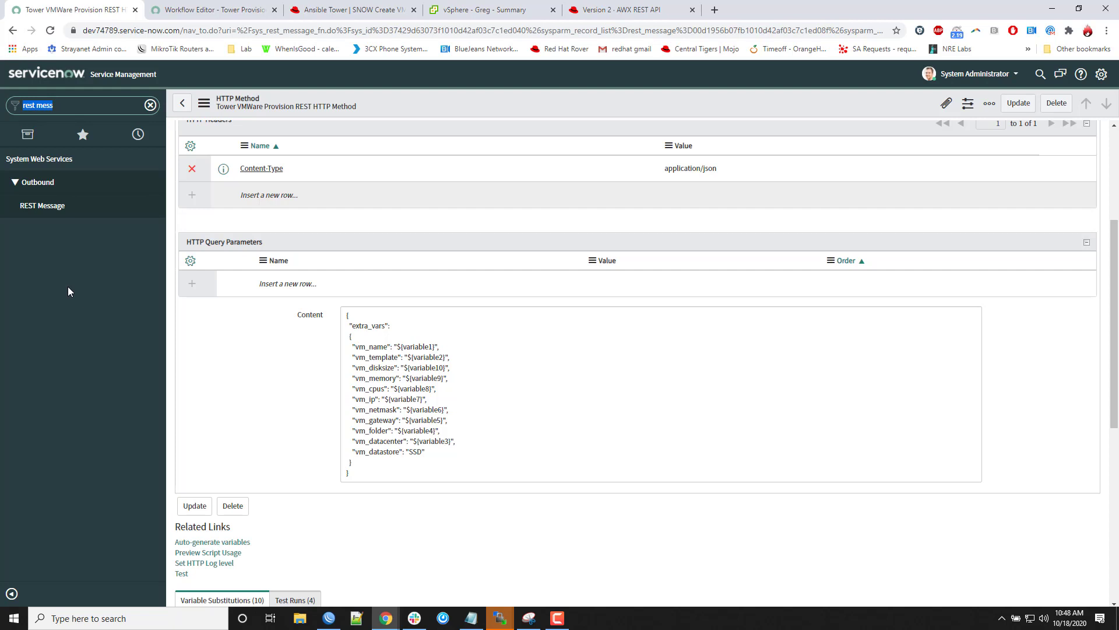
- Inspect the Tower Provision VMWare VM workflow's Run Script activity, then return to the POST method record
{"action": "left_click", "coordinate": [227, 14]}
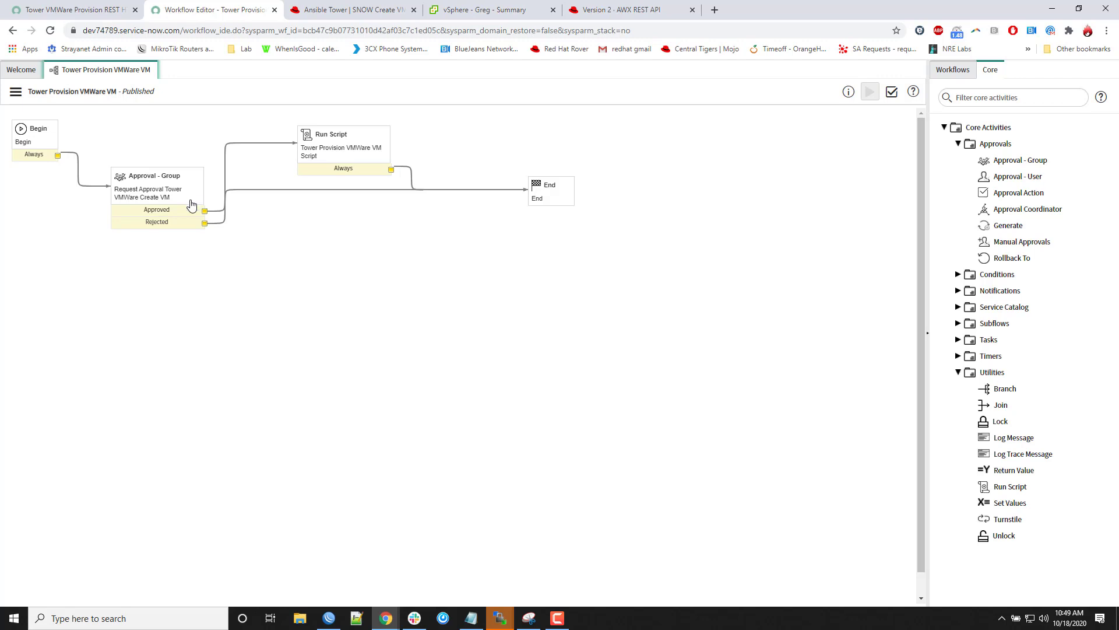
{"action": "double_click", "coordinate": [377, 142]}
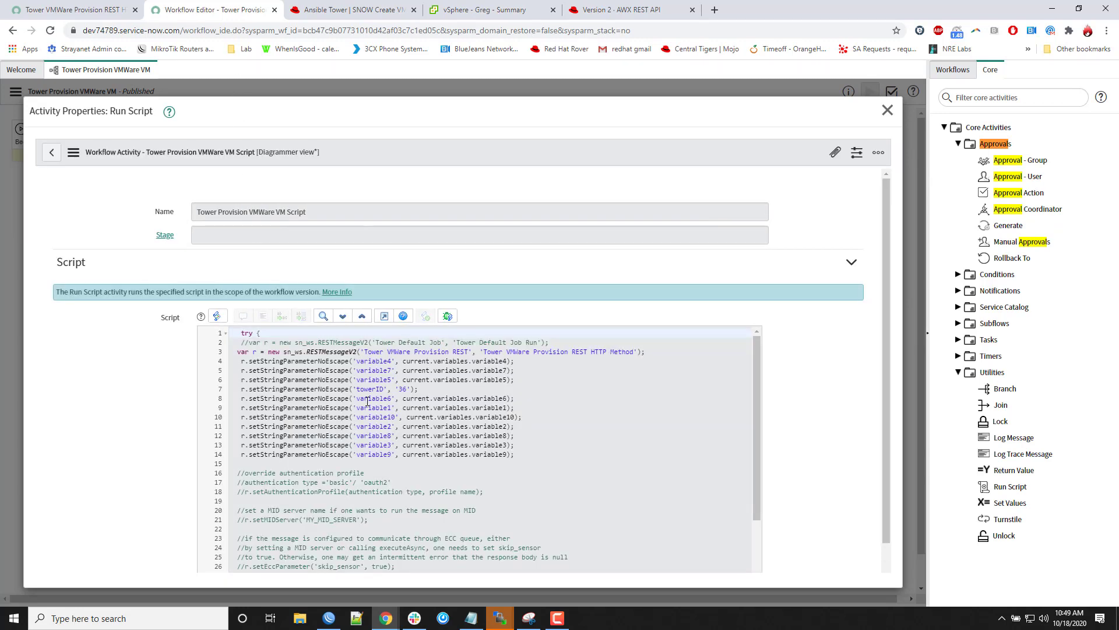
{"action": "scroll", "coordinate": [466, 448], "scroll_direction": "down", "scroll_amount": 2}
{"action": "left_click", "coordinate": [89, 10]}
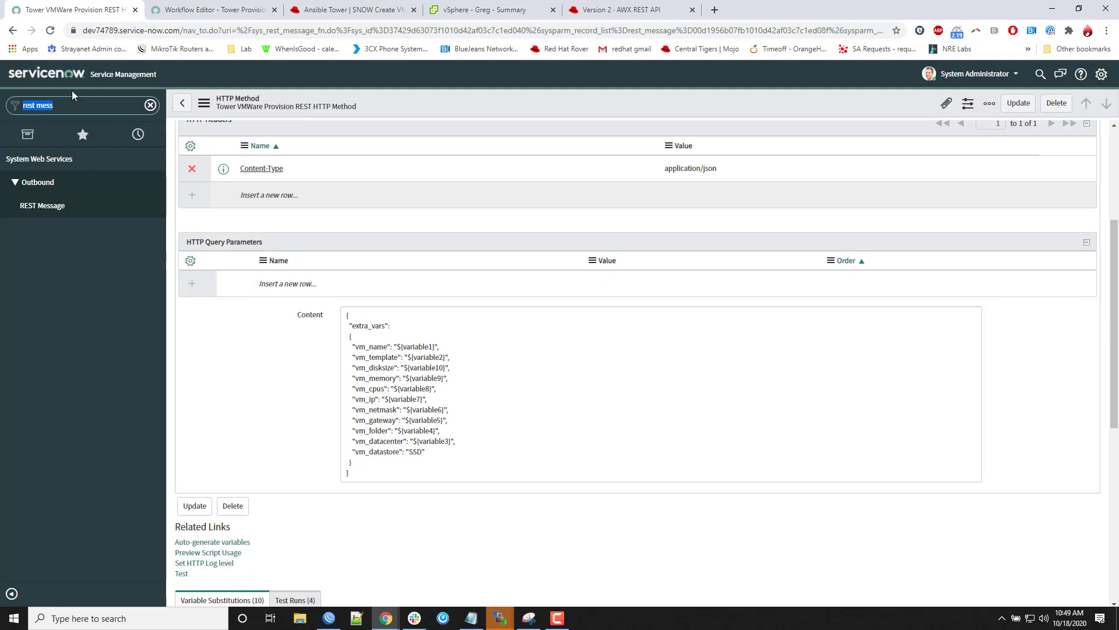
- Preview the REST method's sample script usage and its parameter-setting lines
{"action": "left_click", "coordinate": [235, 555]}
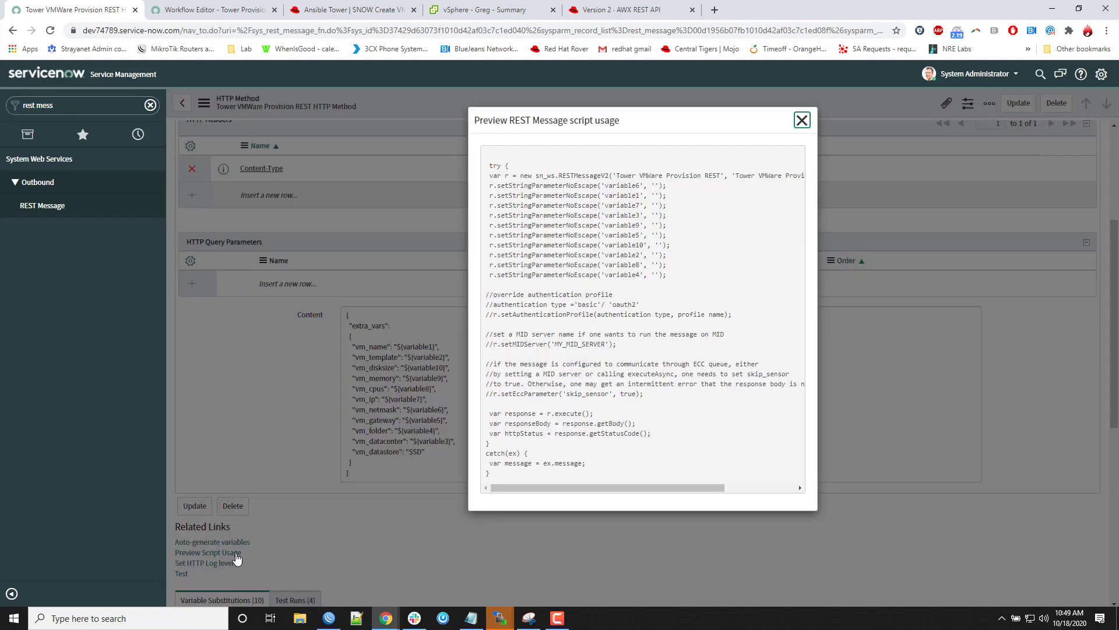
{"action": "left_click_drag", "start_coordinate": [507, 182], "coordinate": [583, 385]}
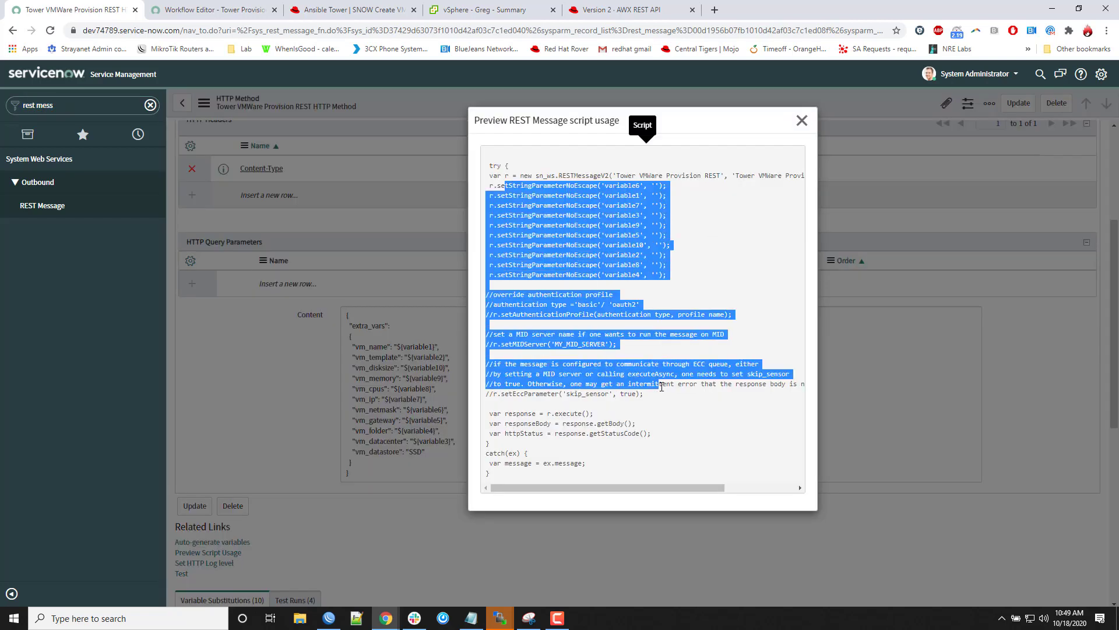
{"action": "left_click", "coordinate": [802, 119]}
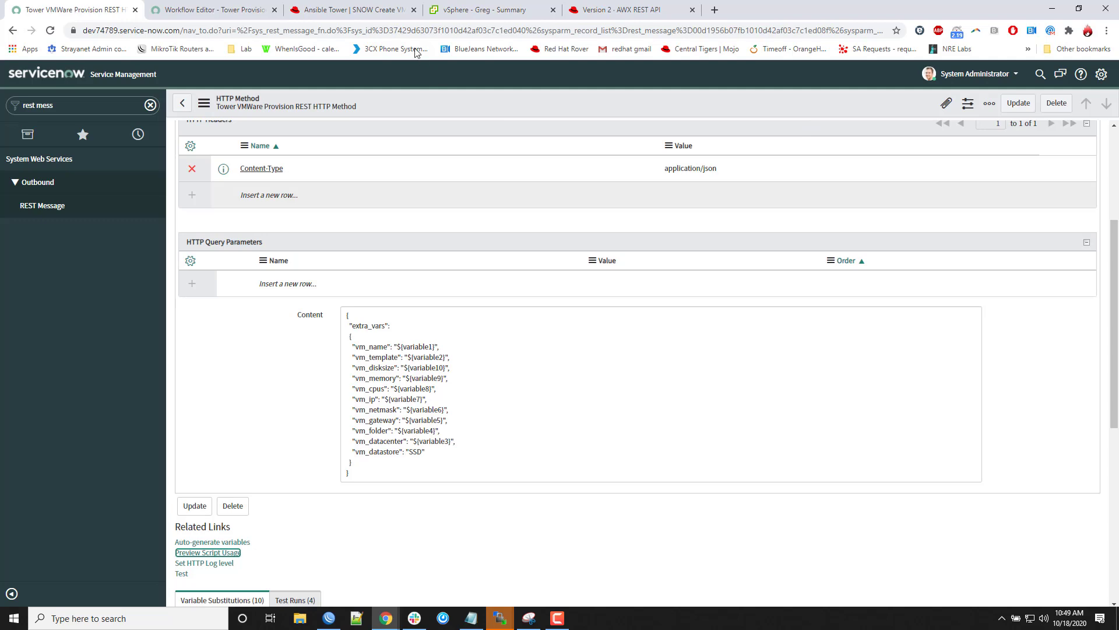
- Compare it with the Run Script code, including the current.variables.variable4 value on line 4
{"action": "left_click", "coordinate": [243, 16]}
{"action": "scroll", "coordinate": [653, 460], "scroll_direction": "up", "scroll_amount": 3}
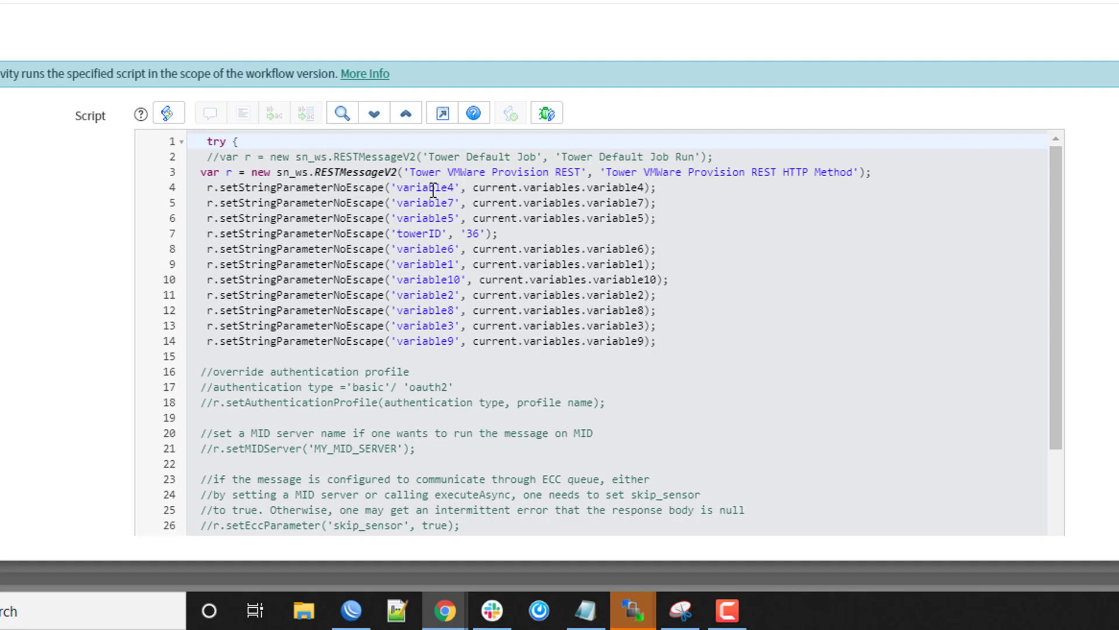
{"action": "left_click_drag", "start_coordinate": [474, 188], "coordinate": [648, 194]}
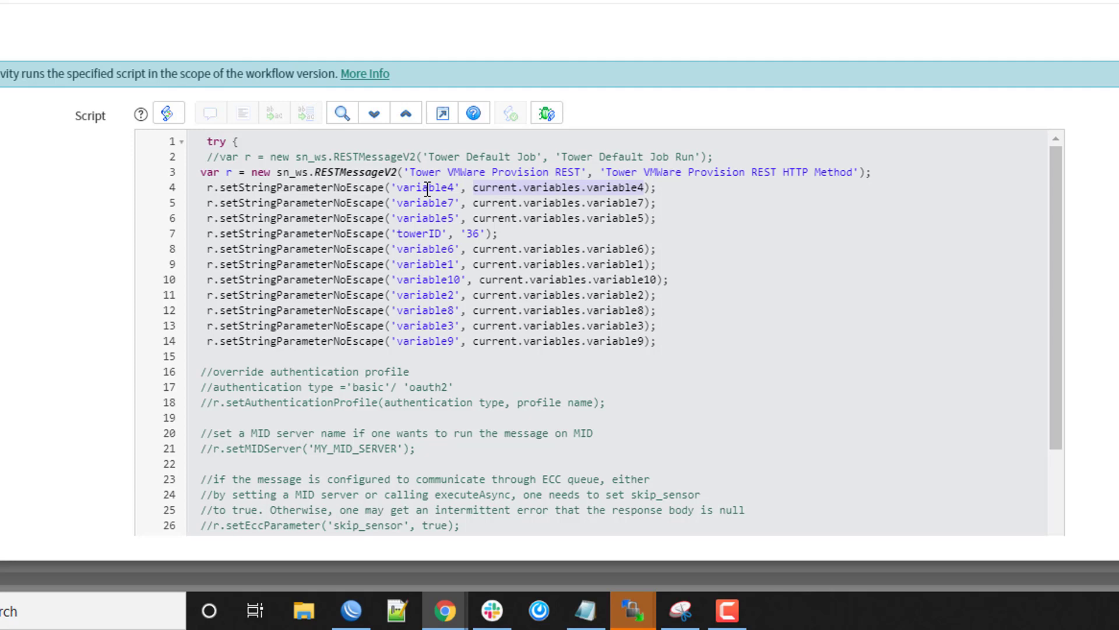
{"action": "left_click", "coordinate": [426, 187]}
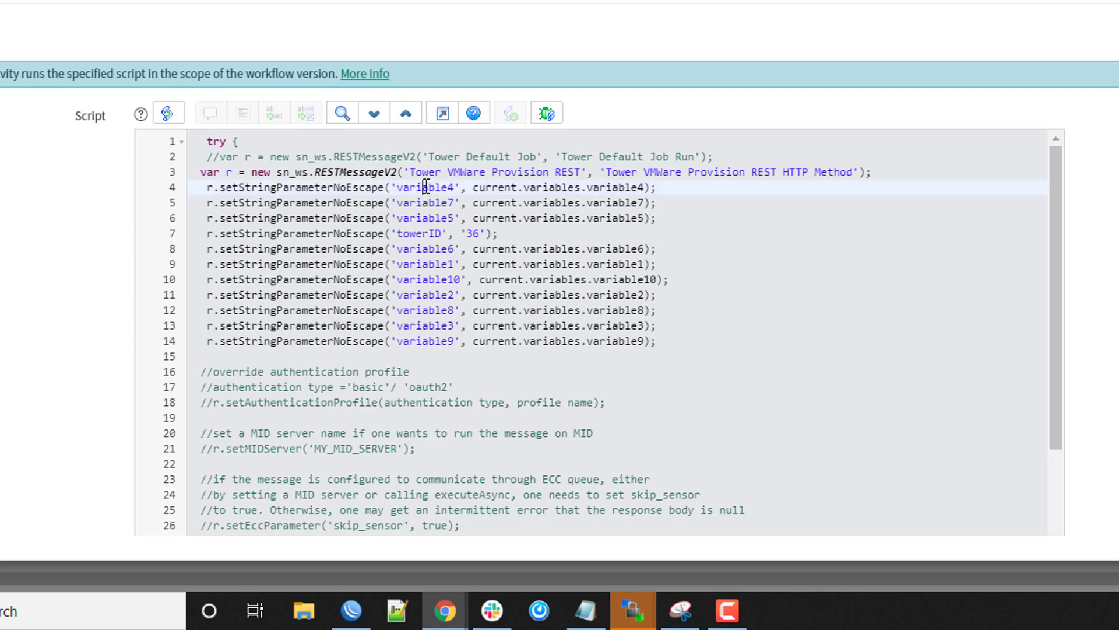
{"action": "scroll", "coordinate": [496, 388], "scroll_direction": "down", "scroll_amount": 3}
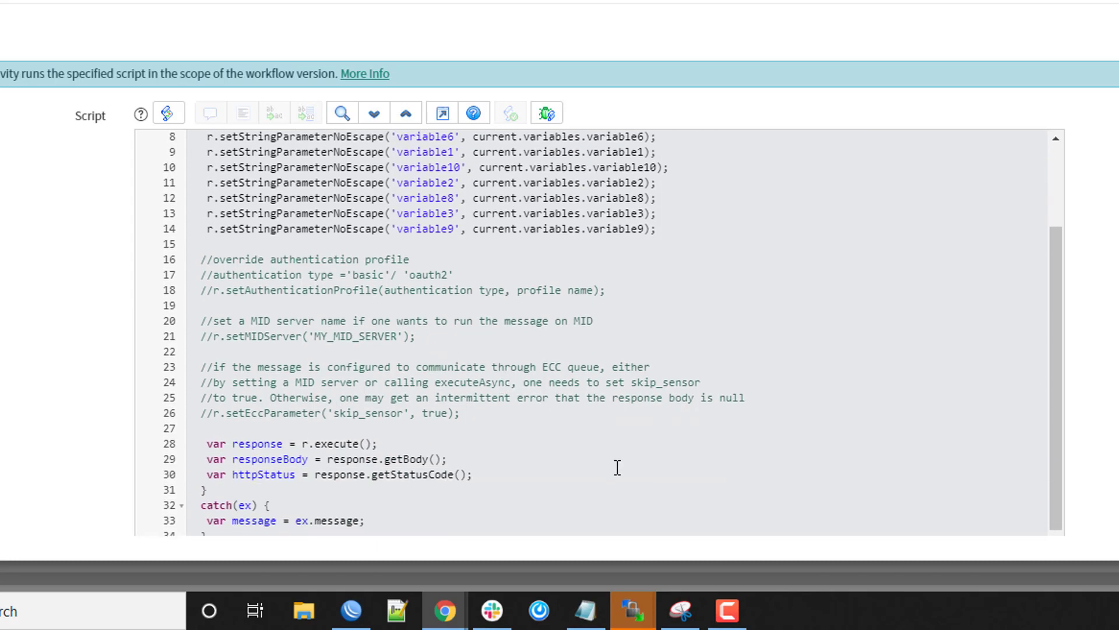
{"action": "scroll", "coordinate": [518, 251], "scroll_direction": "up", "scroll_amount": 3}
{"action": "scroll", "coordinate": [512, 321], "scroll_direction": "down", "scroll_amount": 3}
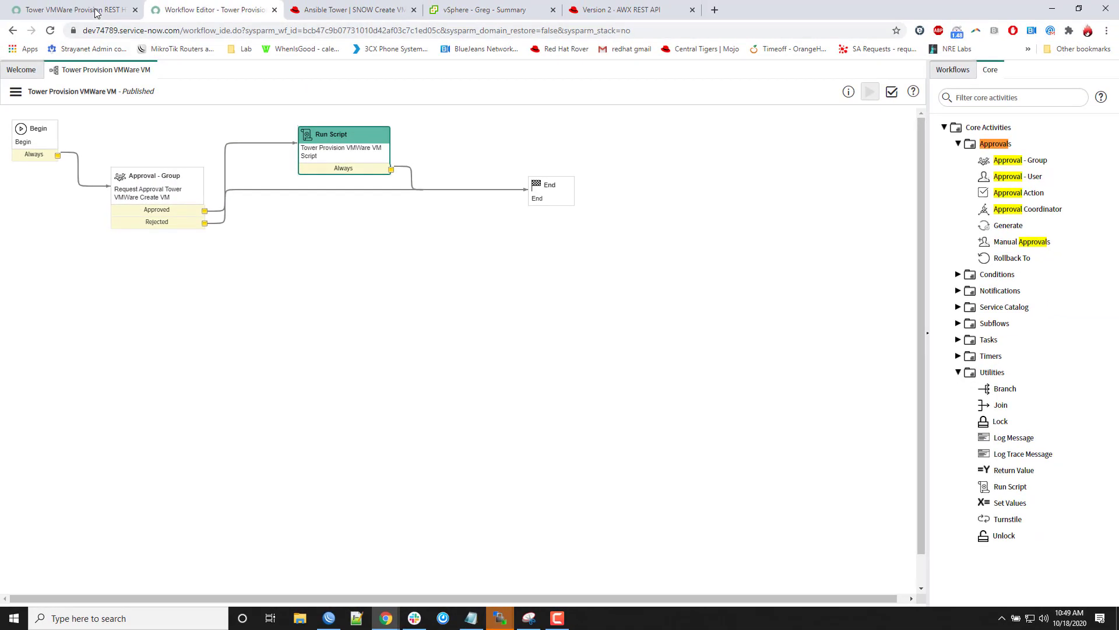
- Filter the navigator for 'maintain' and open the Maintain Items catalog list
{"action": "left_click", "coordinate": [70, 10]}
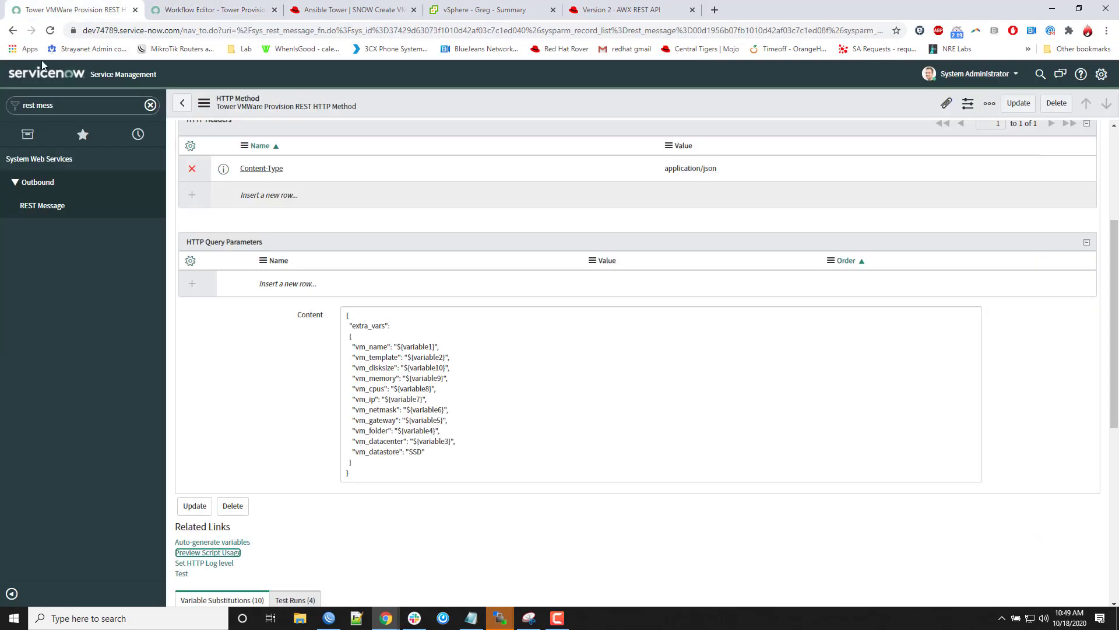
{"action": "left_click_drag", "start_coordinate": [141, 106], "coordinate": [25, 107]}
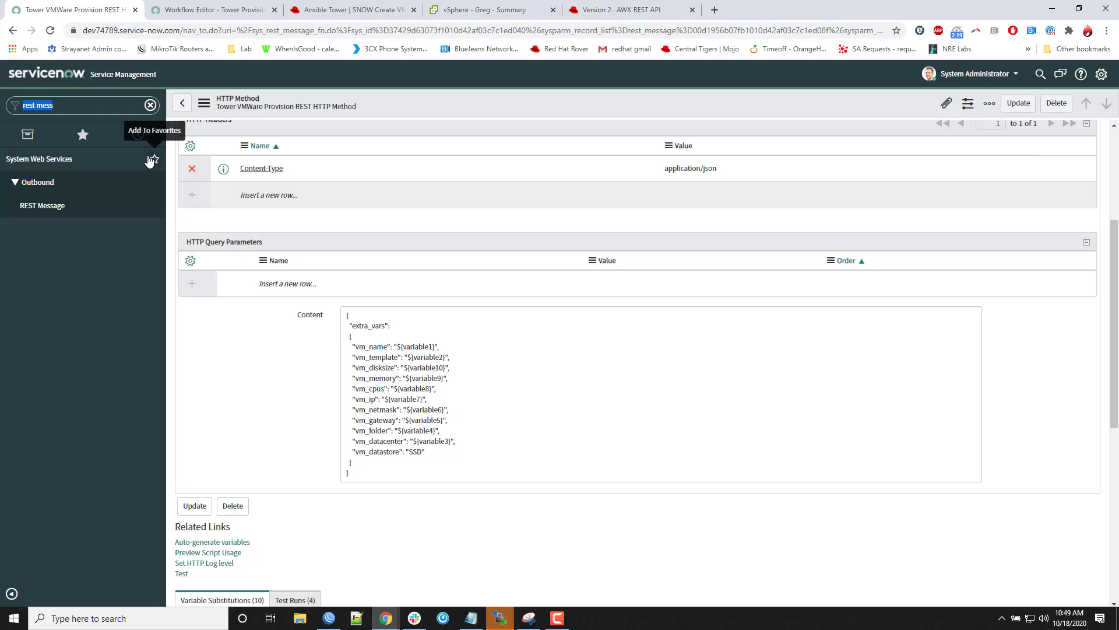
{"action": "type", "text": "maintain"}
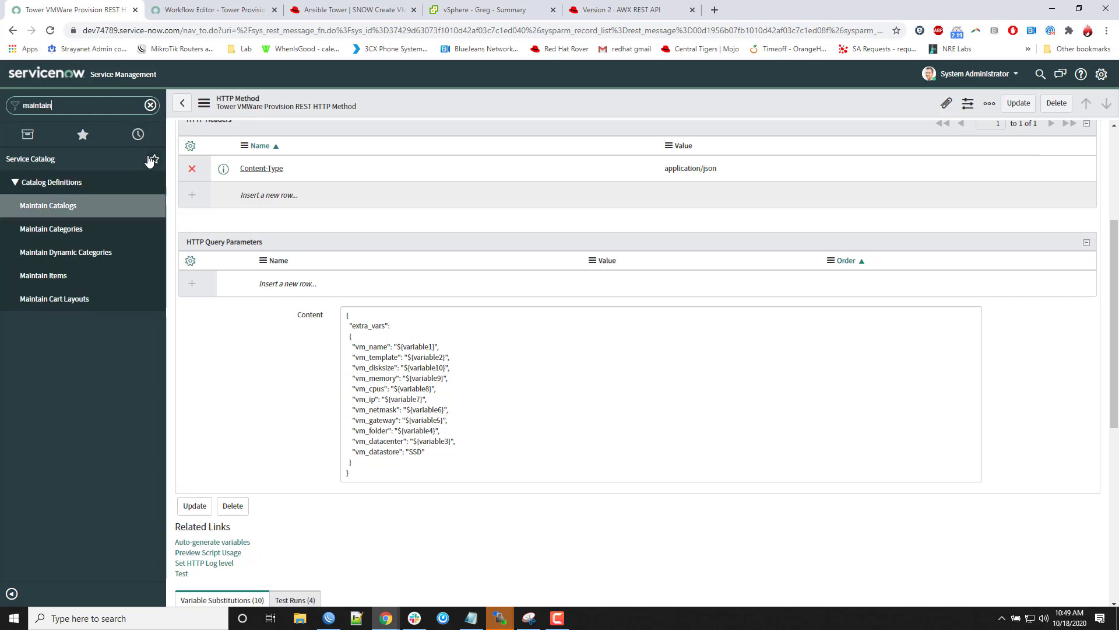
{"action": "left_click", "coordinate": [121, 277]}
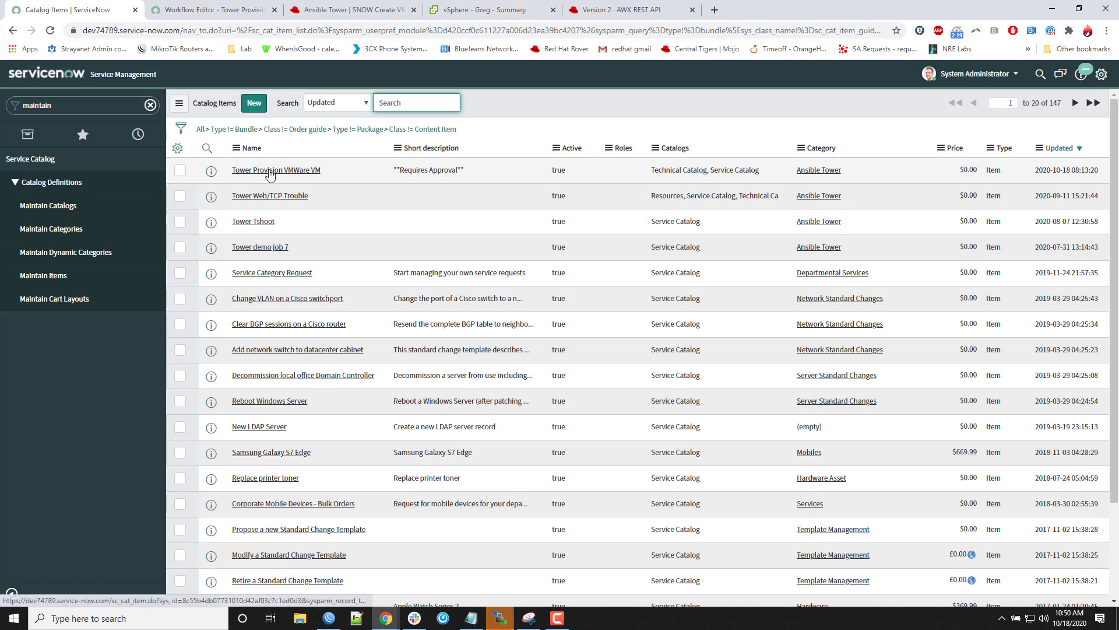
- Open Tower Provision VMWare VM, check its linked workflow, and scroll to its 10 variables
{"action": "left_click", "coordinate": [283, 170]}
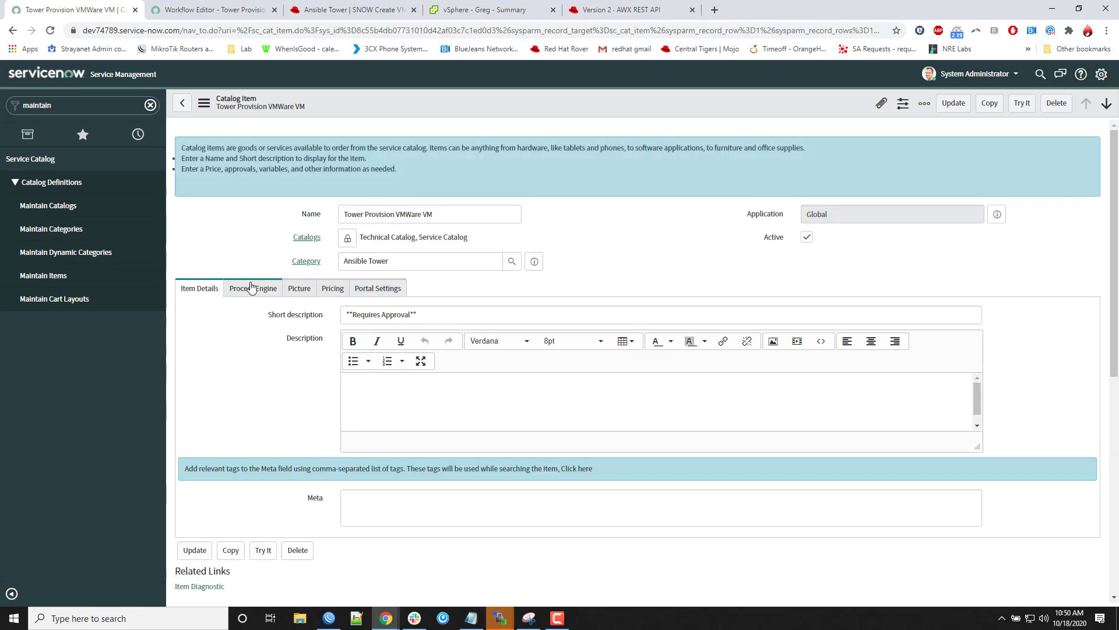
{"action": "left_click", "coordinate": [252, 288]}
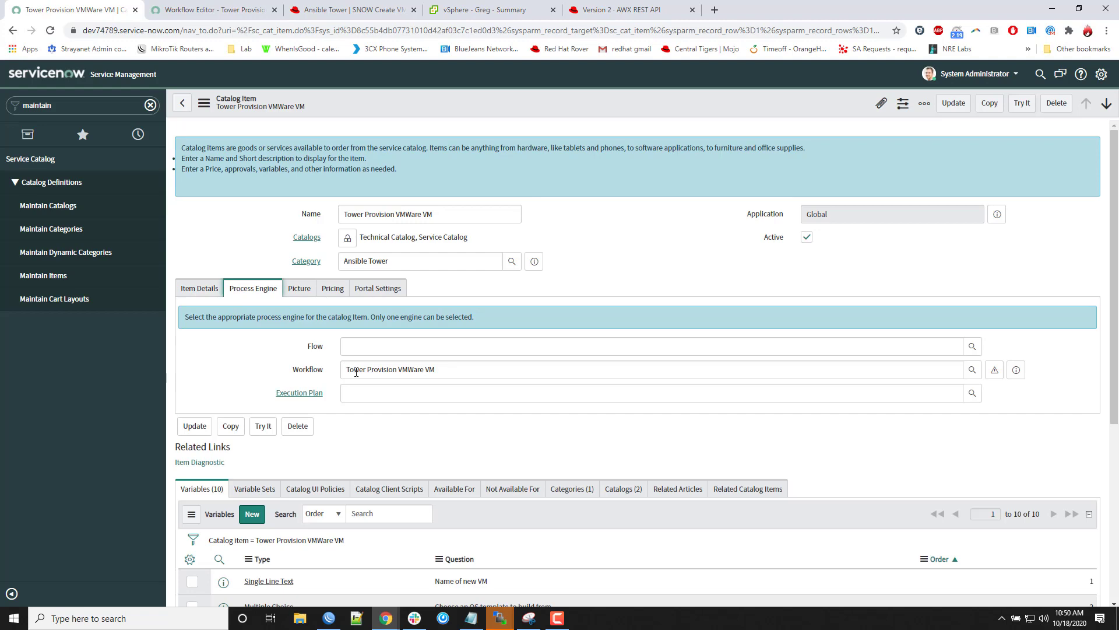
{"action": "left_click_drag", "start_coordinate": [445, 374], "coordinate": [337, 376]}
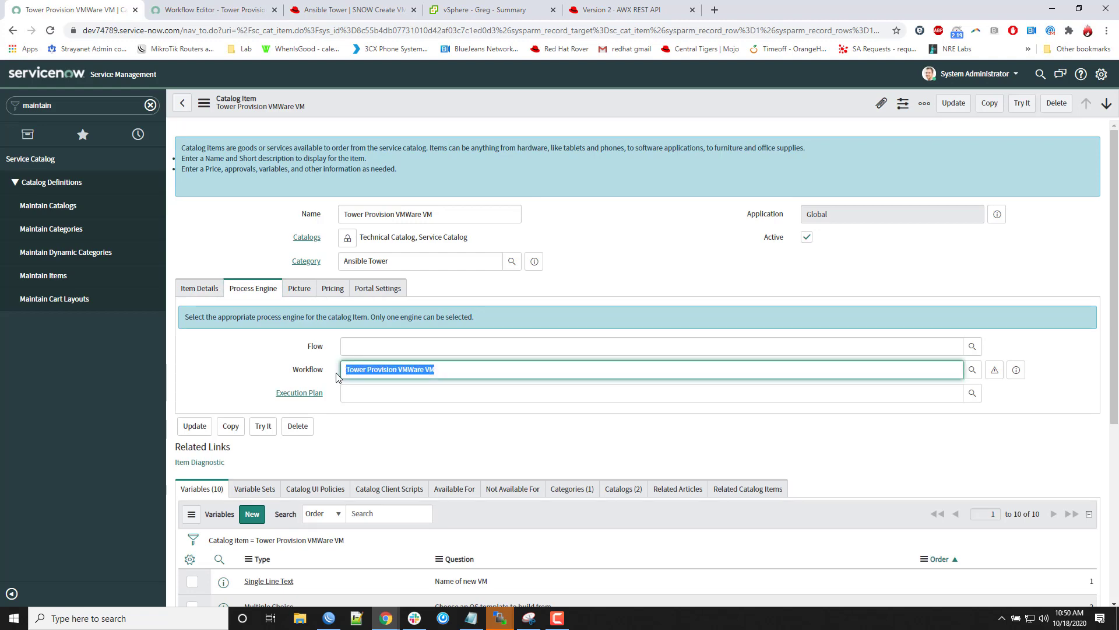
{"action": "left_click", "coordinate": [219, 359]}
{"action": "scroll", "coordinate": [216, 373], "scroll_direction": "down", "scroll_amount": 5}
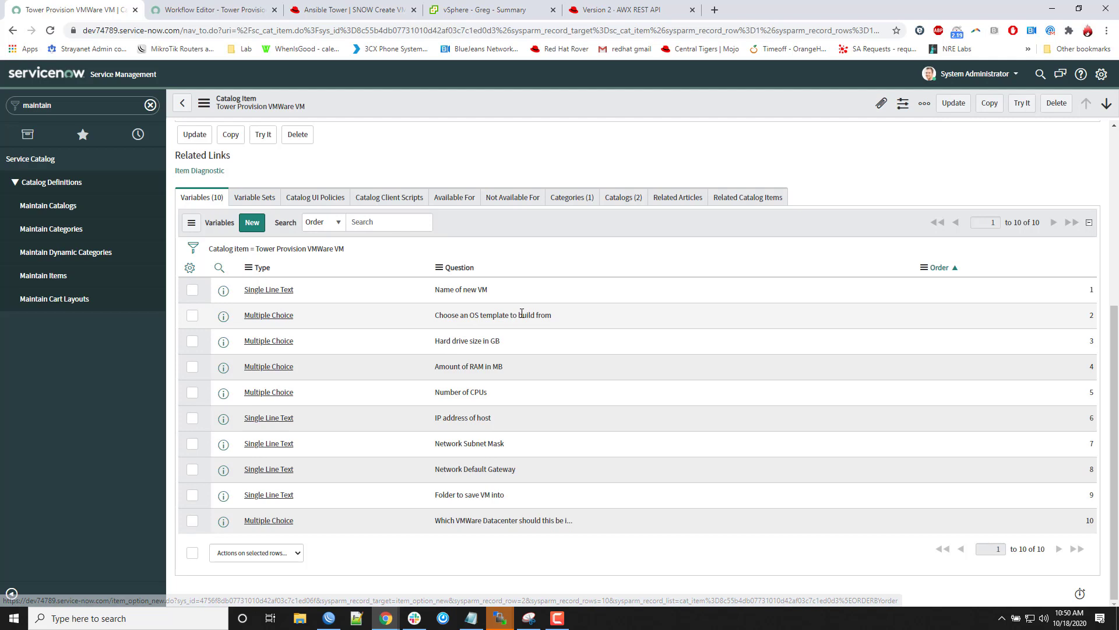
- Inspect the OS template variable: its question, name variable2 and default TEMPLATE_CENTOS_8
{"action": "left_click", "coordinate": [280, 316]}
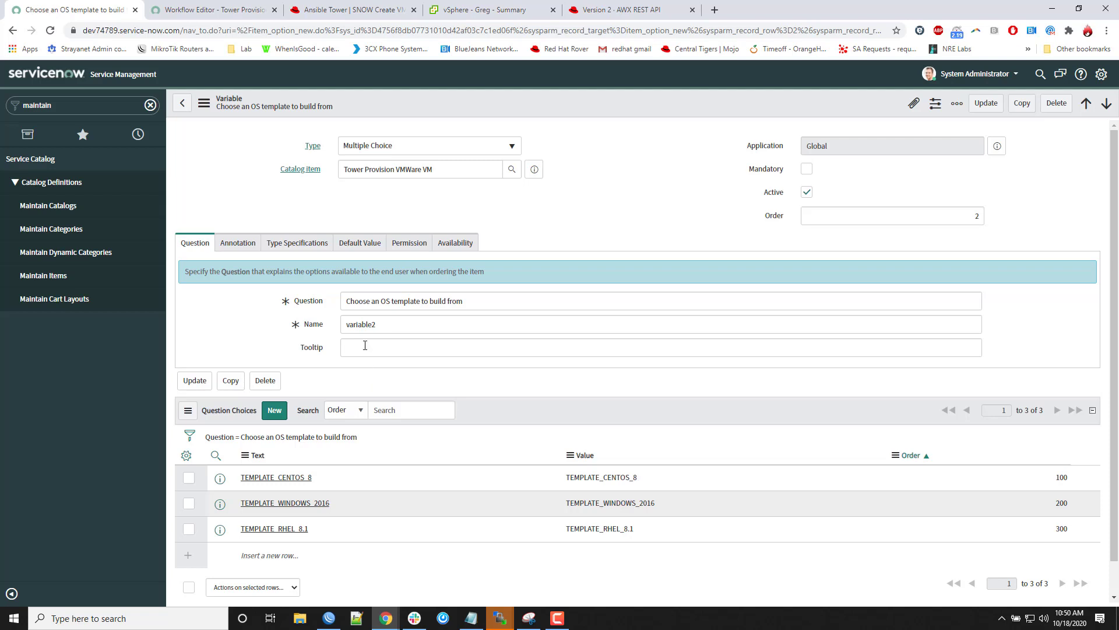
{"action": "left_click_drag", "start_coordinate": [348, 301], "coordinate": [485, 302]}
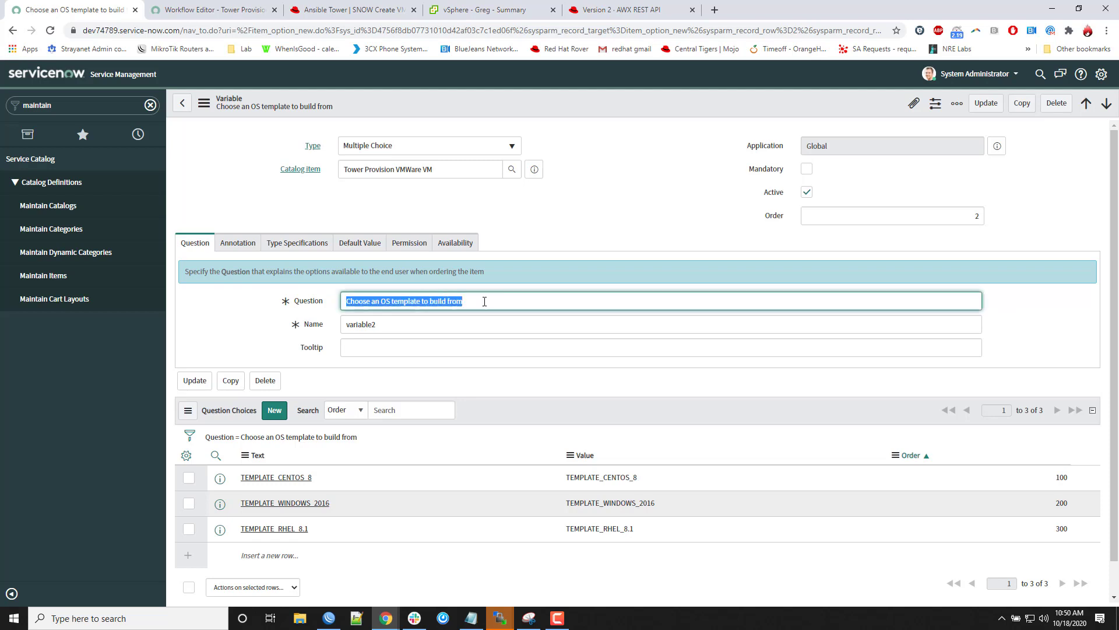
{"action": "left_click", "coordinate": [408, 325]}
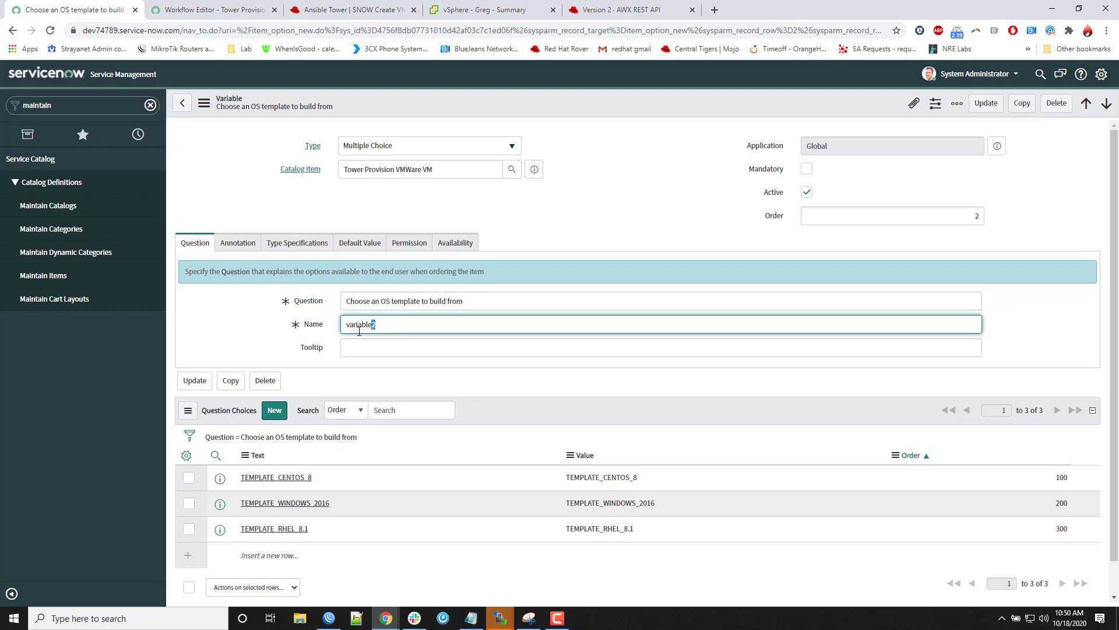
{"action": "left_click_drag", "start_coordinate": [359, 332], "coordinate": [344, 331]}
{"action": "left_click", "coordinate": [368, 246]}
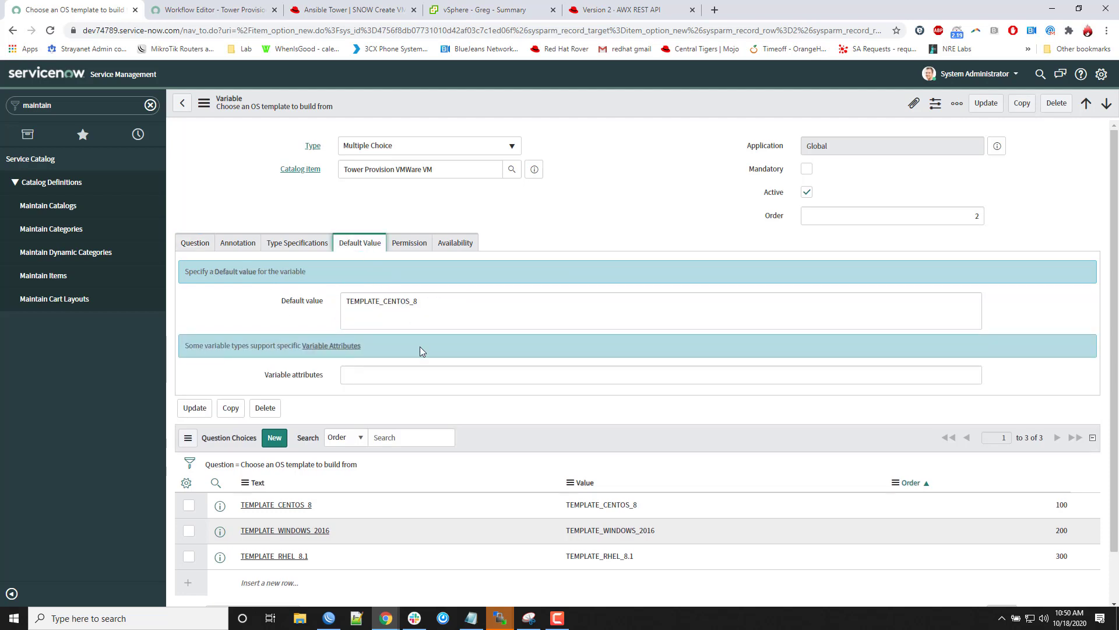
{"action": "left_click_drag", "start_coordinate": [442, 304], "coordinate": [328, 298]}
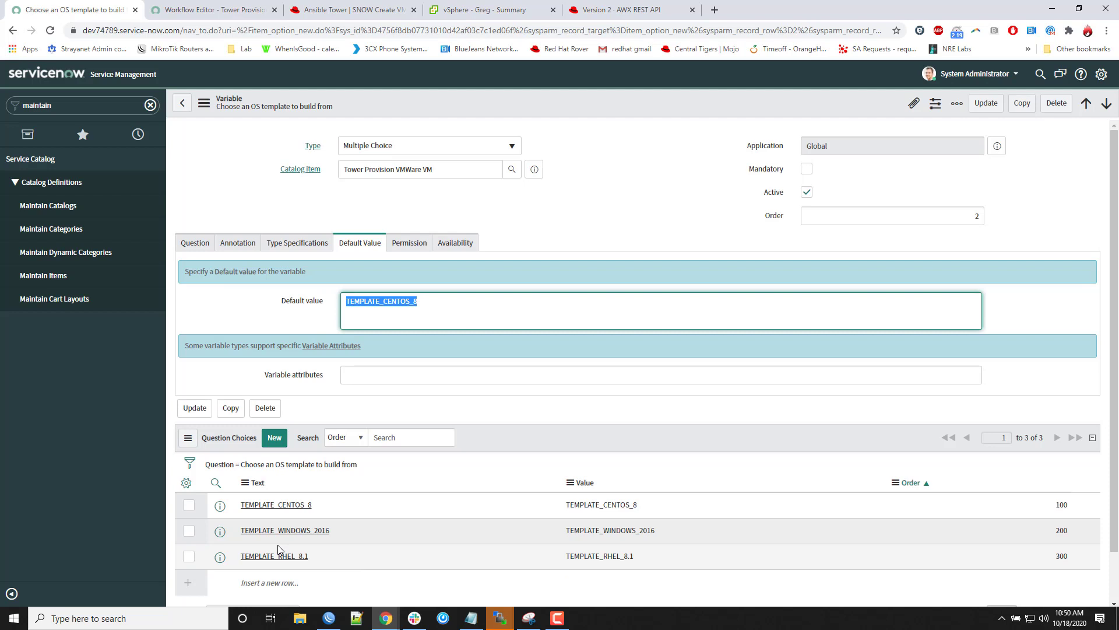
{"action": "scroll", "coordinate": [304, 516], "scroll_direction": "down", "scroll_amount": 1}
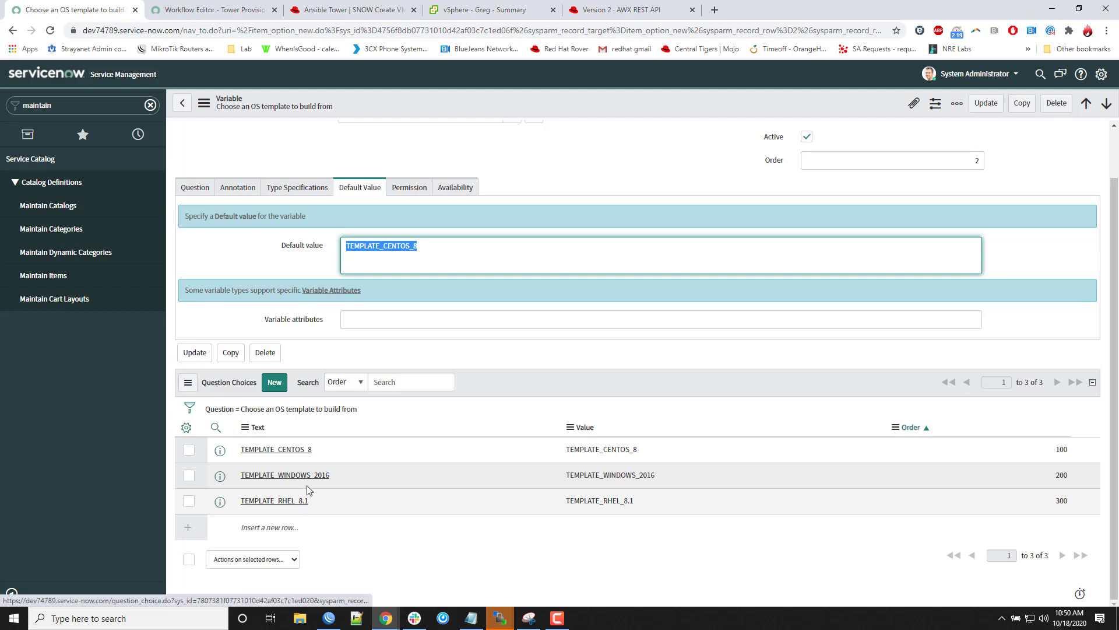
{"action": "scroll", "coordinate": [415, 545], "scroll_direction": "up", "scroll_amount": 1}
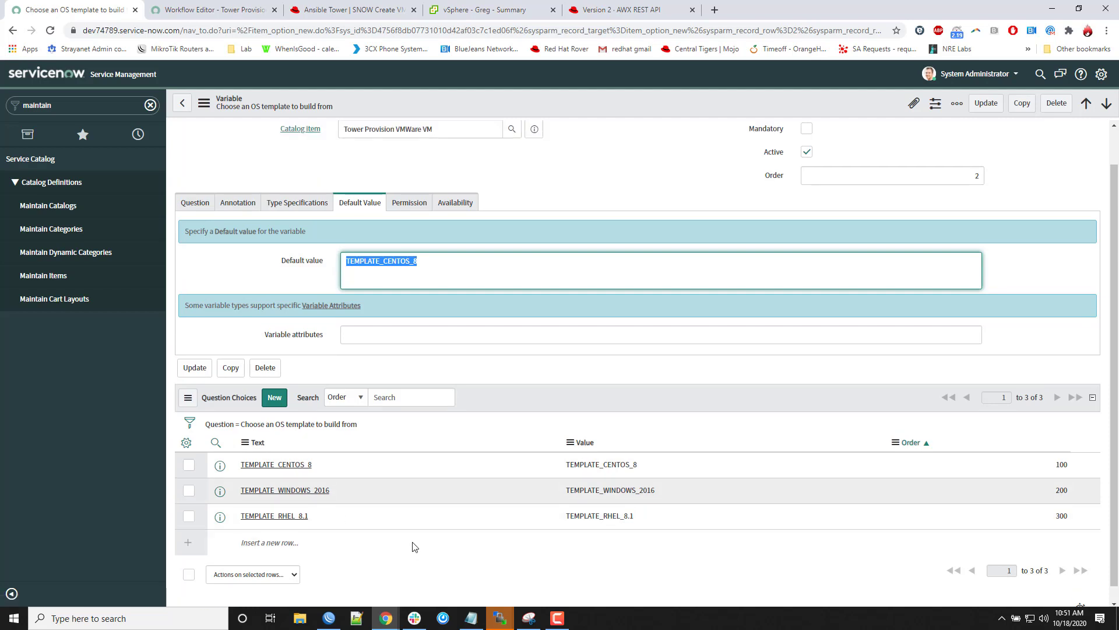
- Return to the Tower Provision VMWare VM catalog item record
{"action": "left_click", "coordinate": [234, 183]}
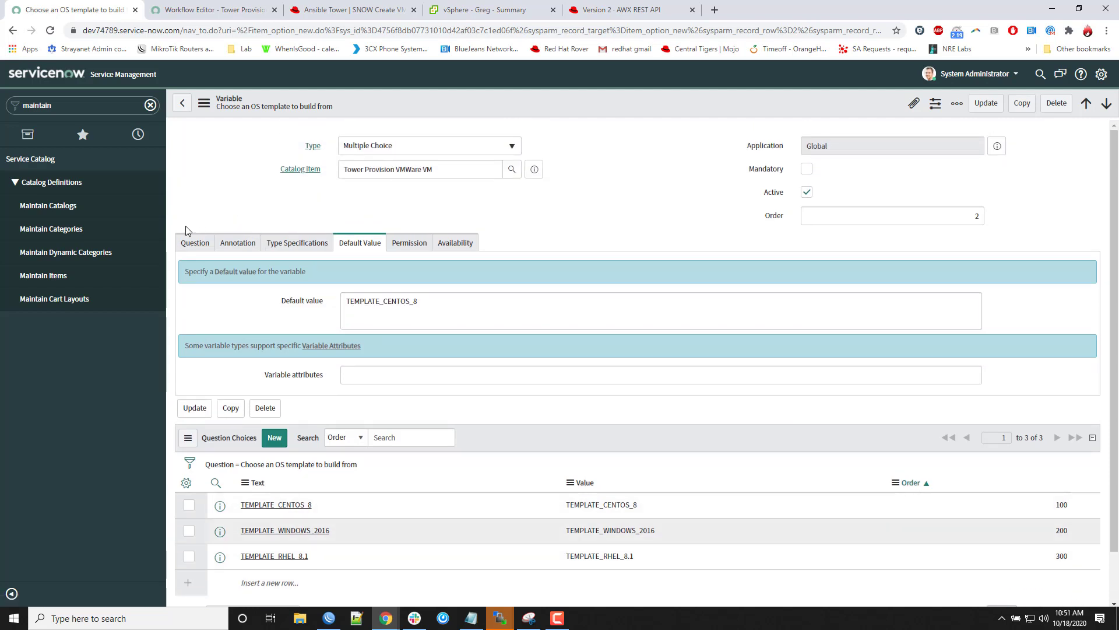
{"action": "left_click", "coordinate": [182, 102]}
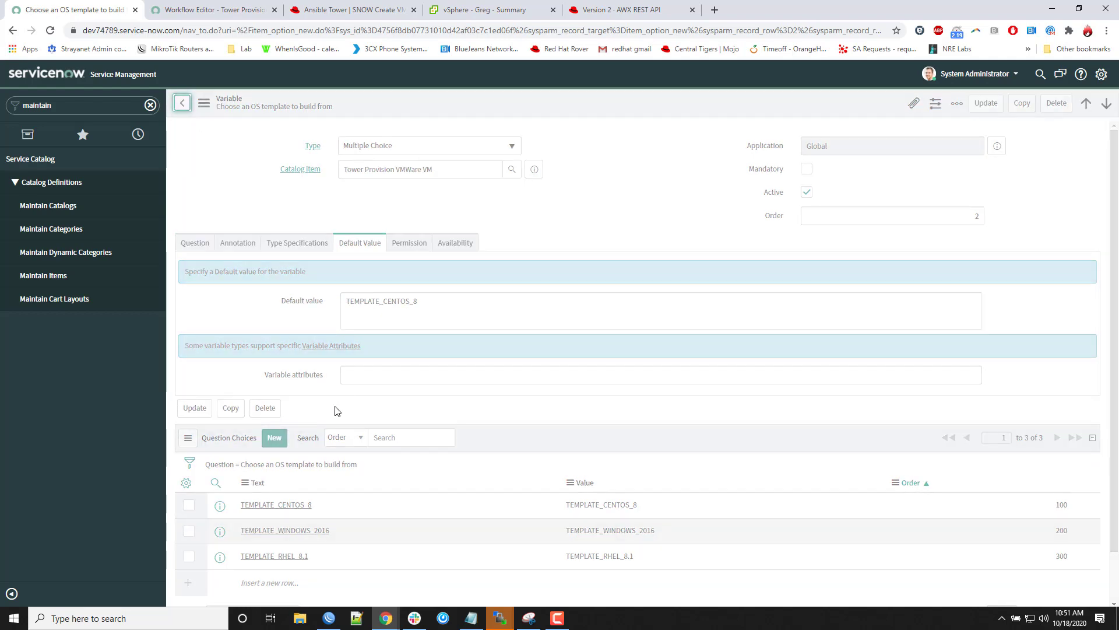
{"action": "scroll", "coordinate": [350, 450], "scroll_direction": "down", "scroll_amount": 3}
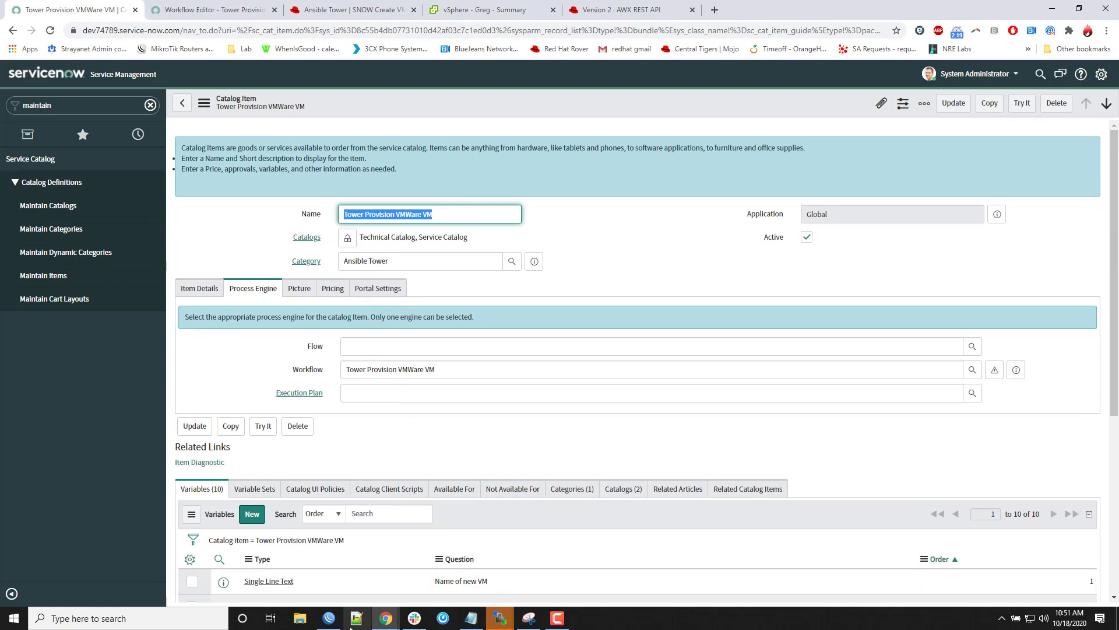
{"action": "left_click", "coordinate": [391, 619]}
- In the incognito window, open the Tower Provision VMWare VM order form from Top Requests
{"action": "left_click", "coordinate": [455, 580]}
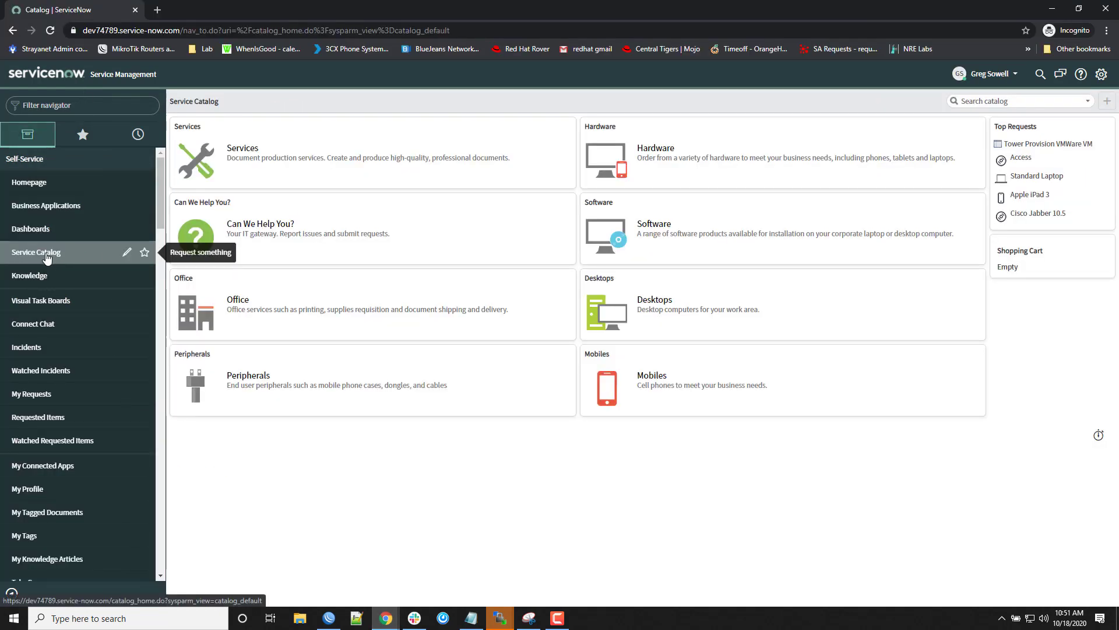
{"action": "left_click", "coordinate": [1039, 146]}
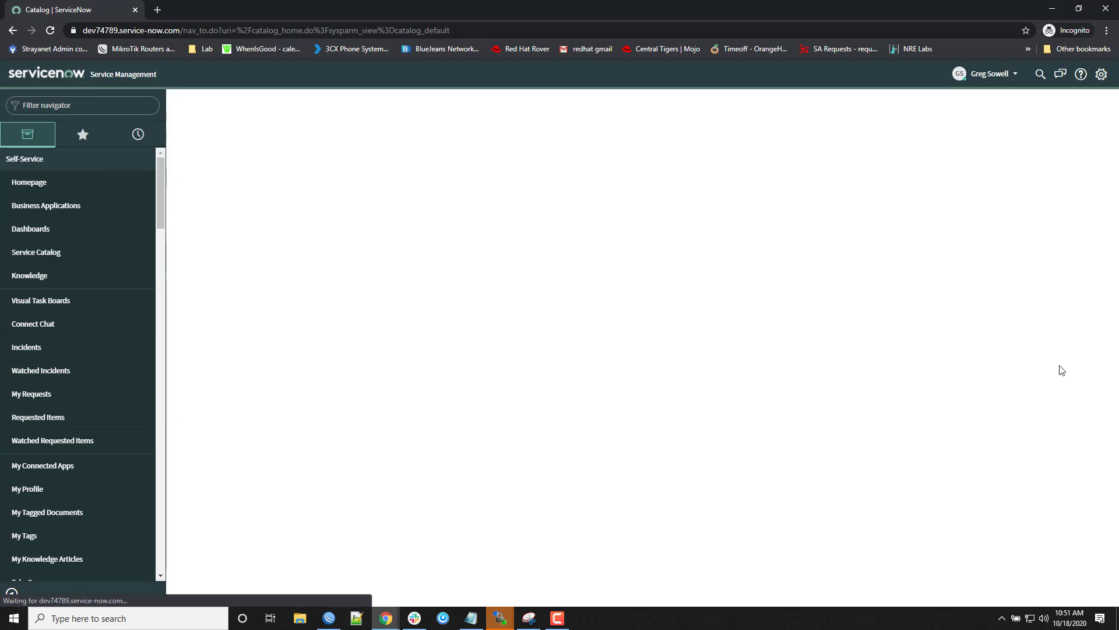
{"action": "left_click", "coordinate": [373, 216]}
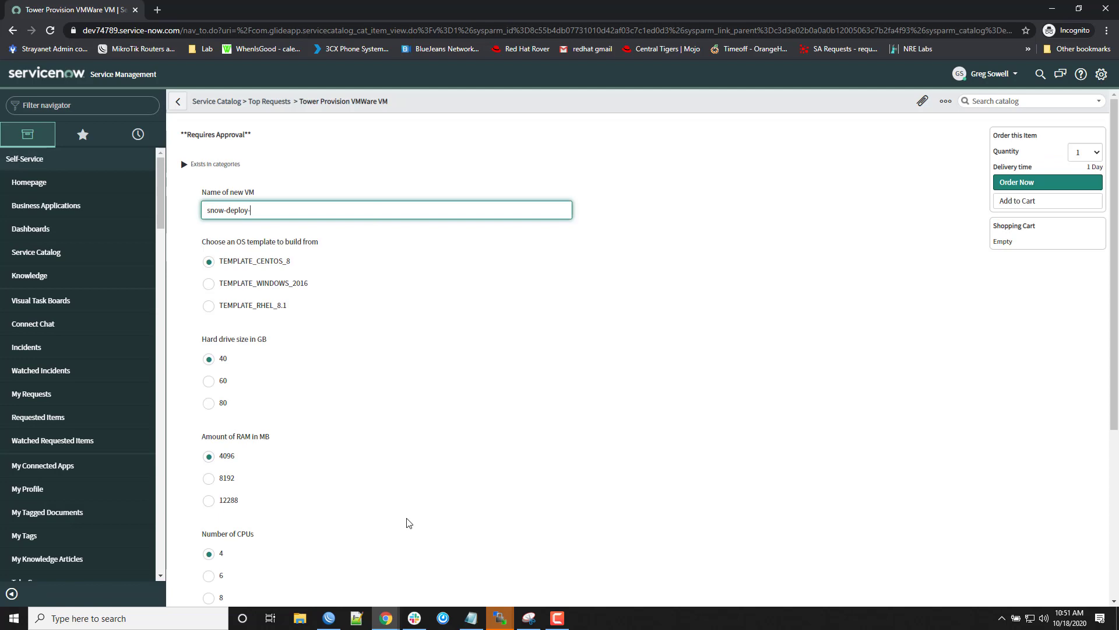
{"action": "left_click", "coordinate": [386, 618]}
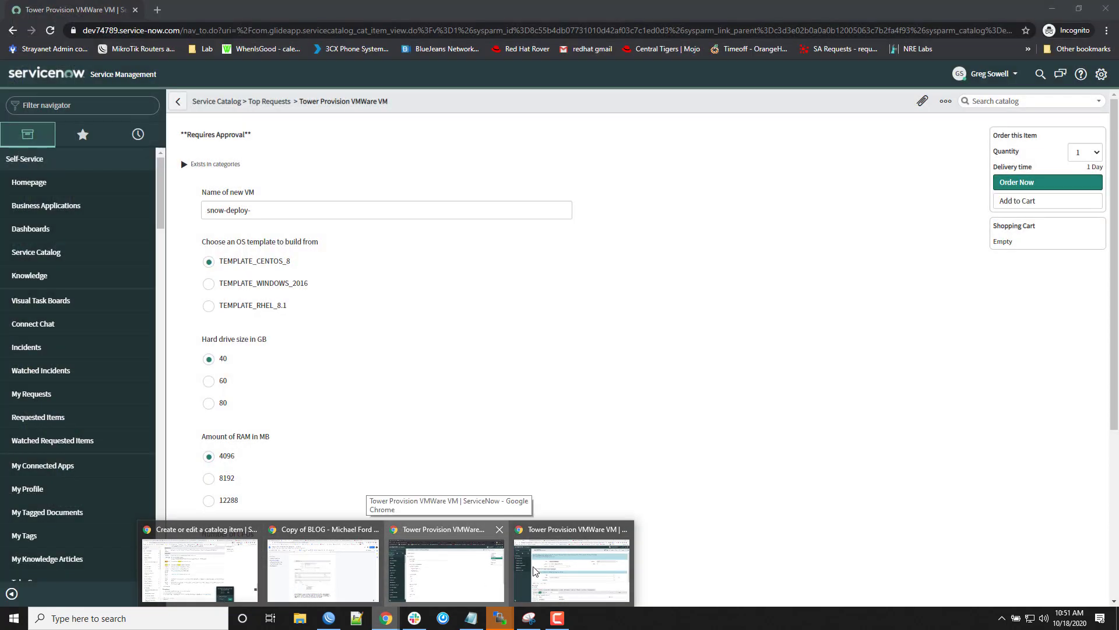
- Show the vSphere Summary of the personal VM folder listing 13 virtual machines
{"action": "left_click", "coordinate": [571, 568]}
{"action": "left_click", "coordinate": [471, 12]}
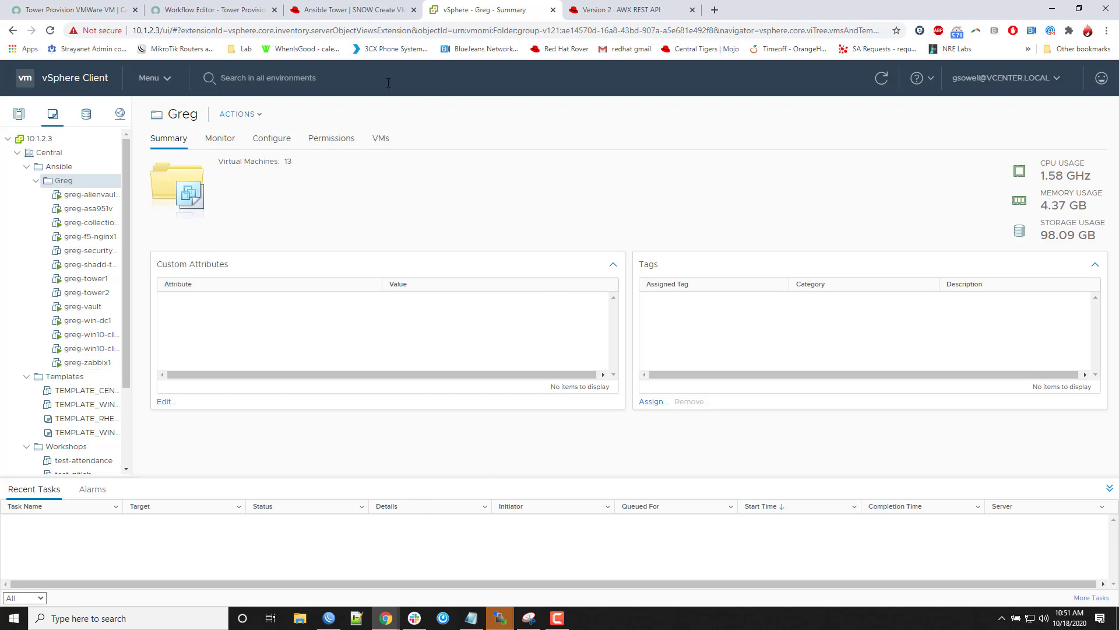
{"action": "left_click", "coordinate": [386, 618]}
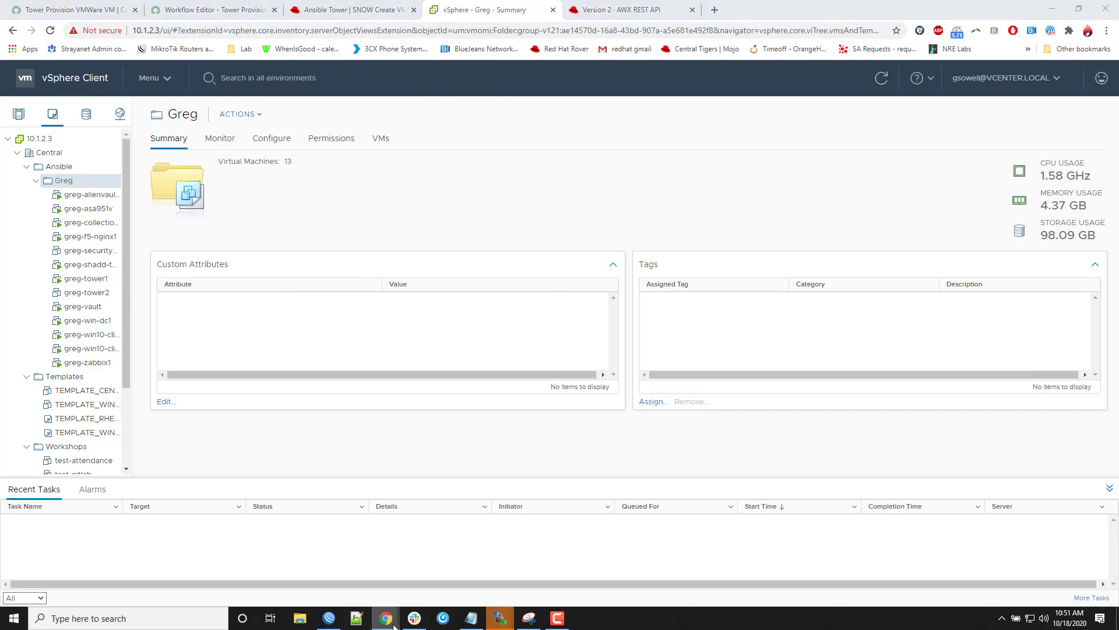
- Order VM snow-deploy-1 using TEMPLATE_CENTOS_8 and a 40 GB disk with the default settings
{"action": "left_click", "coordinate": [495, 590]}
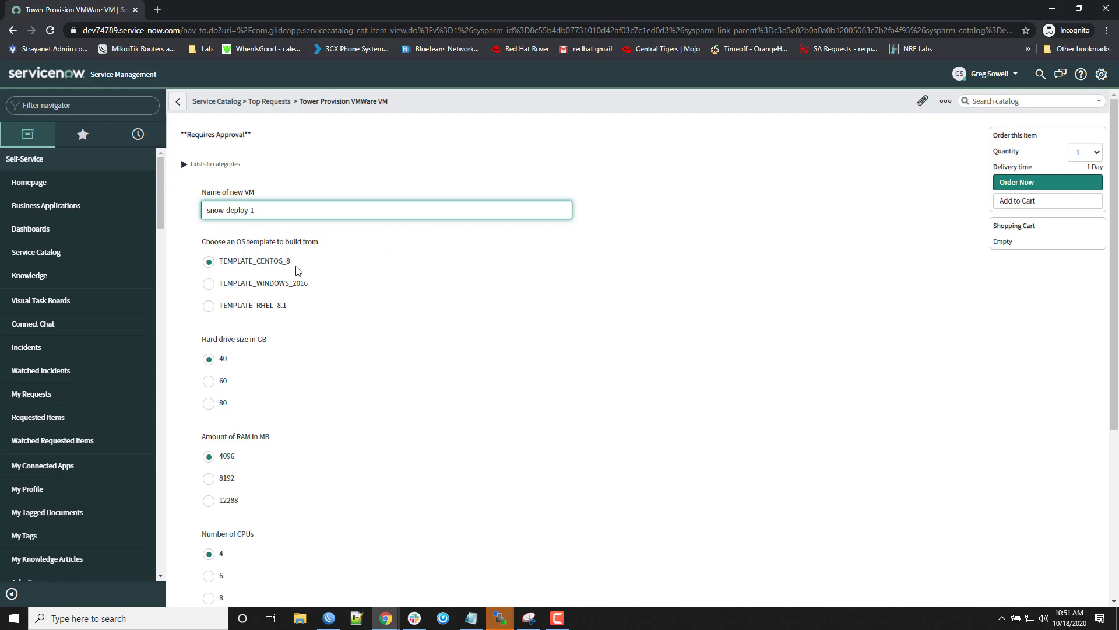
{"action": "scroll", "coordinate": [352, 397], "scroll_direction": "down", "scroll_amount": 1}
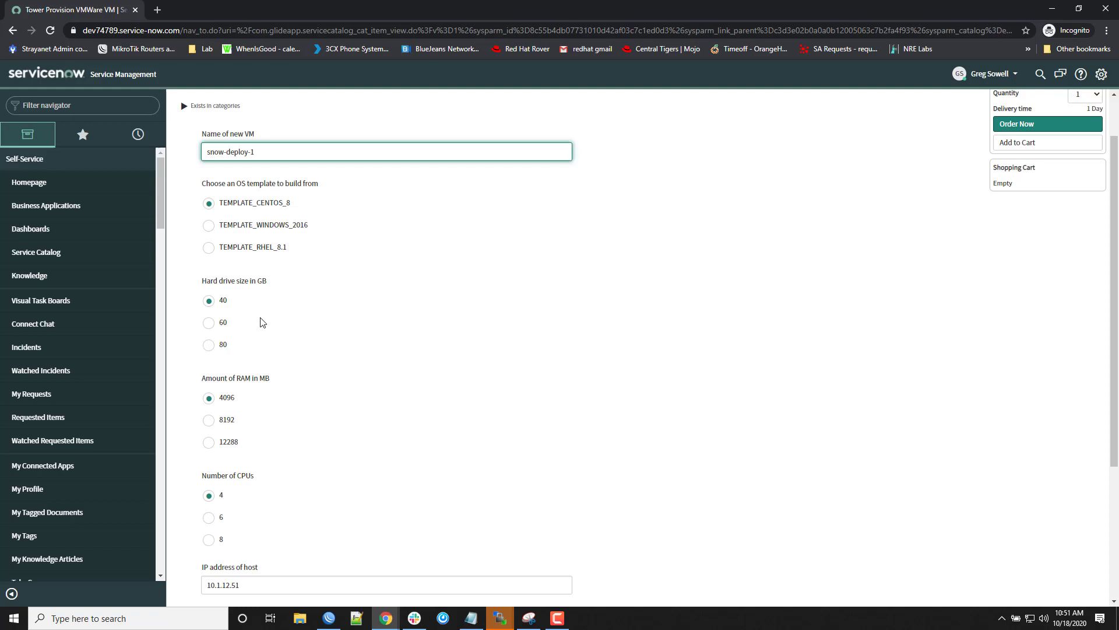
{"action": "scroll", "coordinate": [402, 358], "scroll_direction": "down", "scroll_amount": 4}
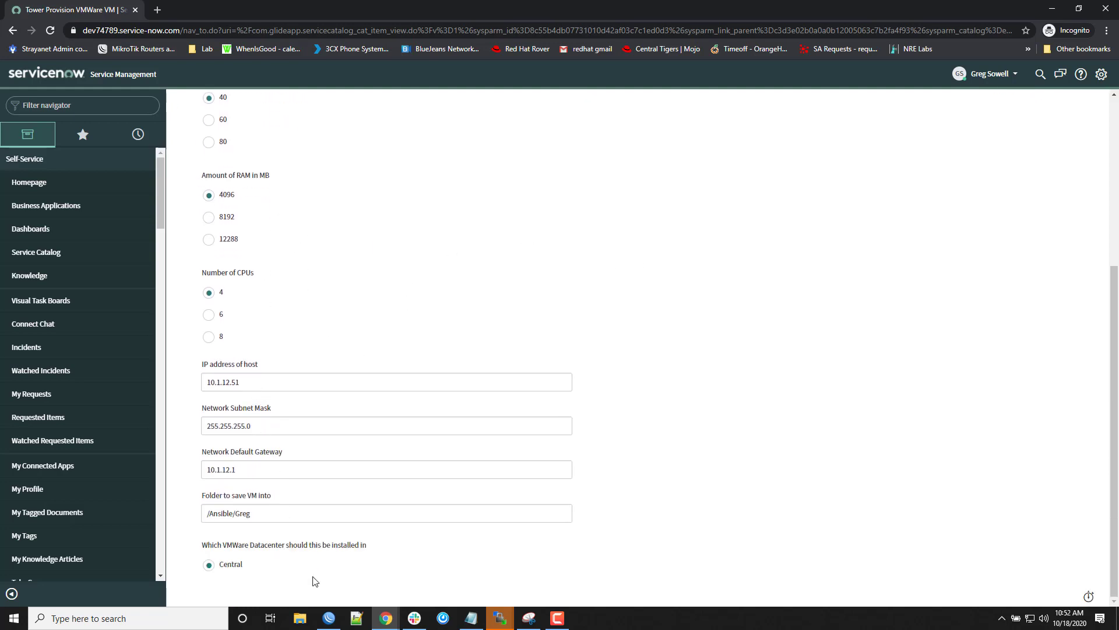
{"action": "scroll", "coordinate": [315, 581], "scroll_direction": "up", "scroll_amount": 5}
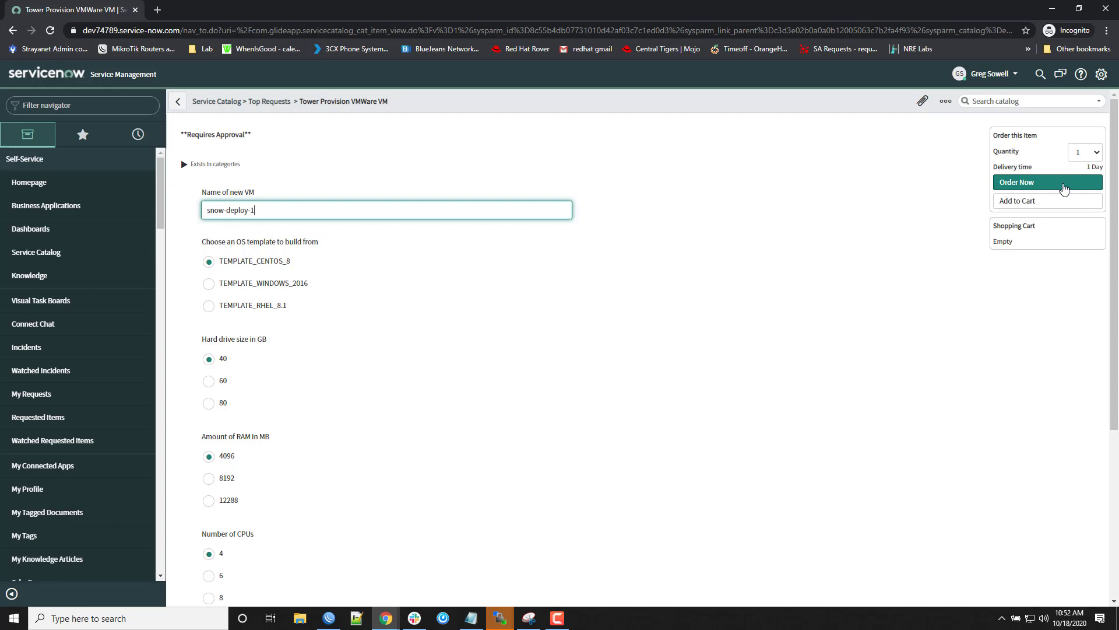
{"action": "left_click", "coordinate": [1028, 187]}
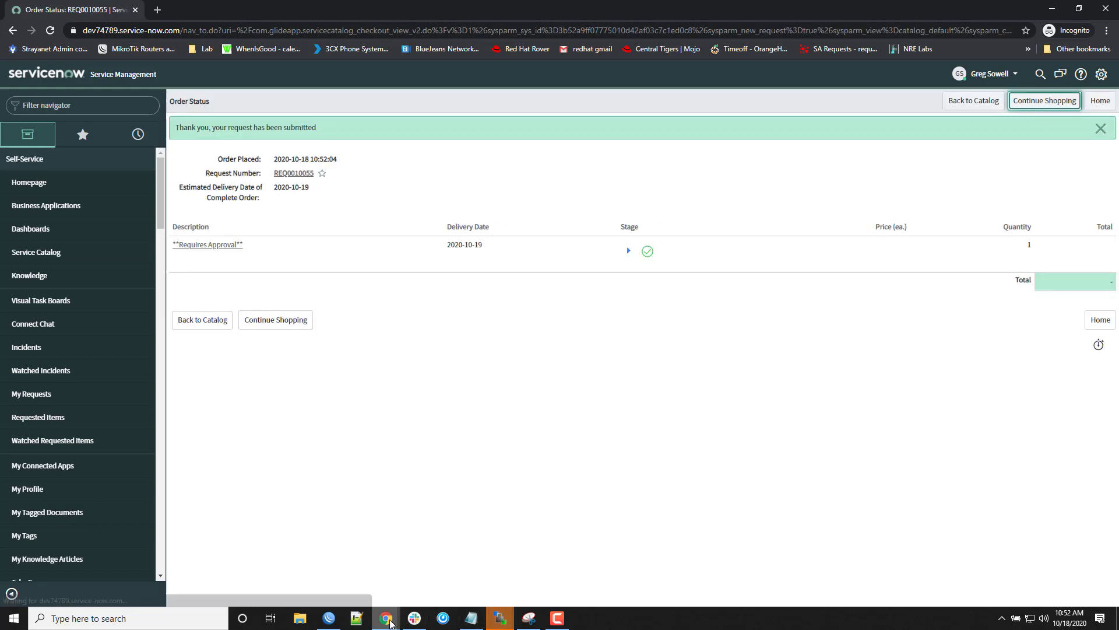
- Clear the requested items filters and open the newest requested item
{"action": "mouse_move", "coordinate": [376, 608]}
{"action": "left_click", "coordinate": [565, 576]}
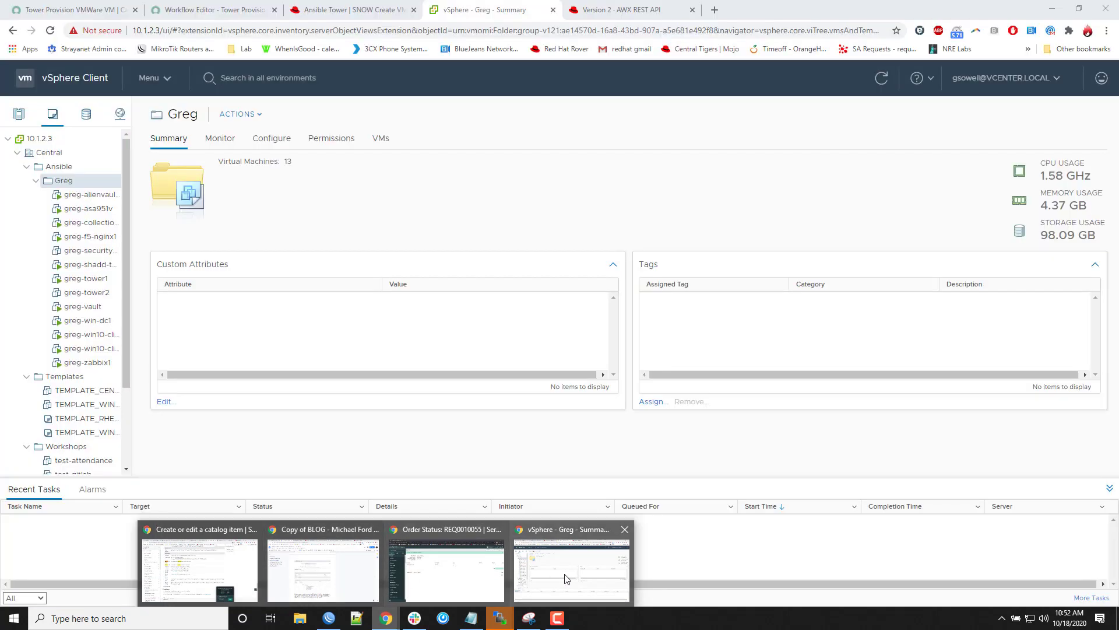
{"action": "left_click", "coordinate": [110, 11]}
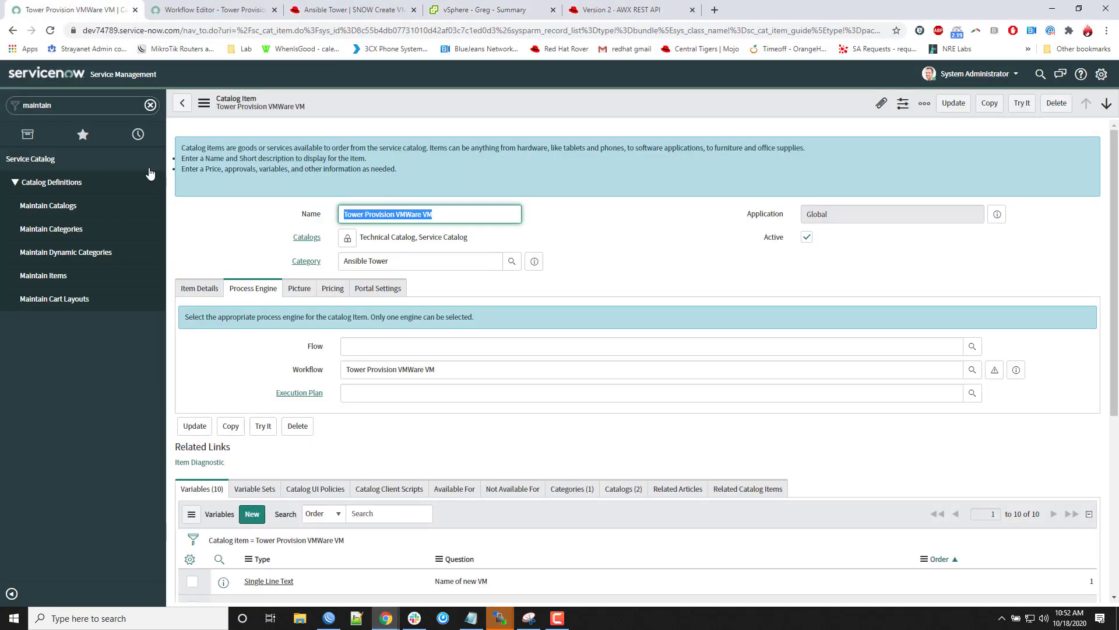
{"action": "left_click", "coordinate": [151, 105]}
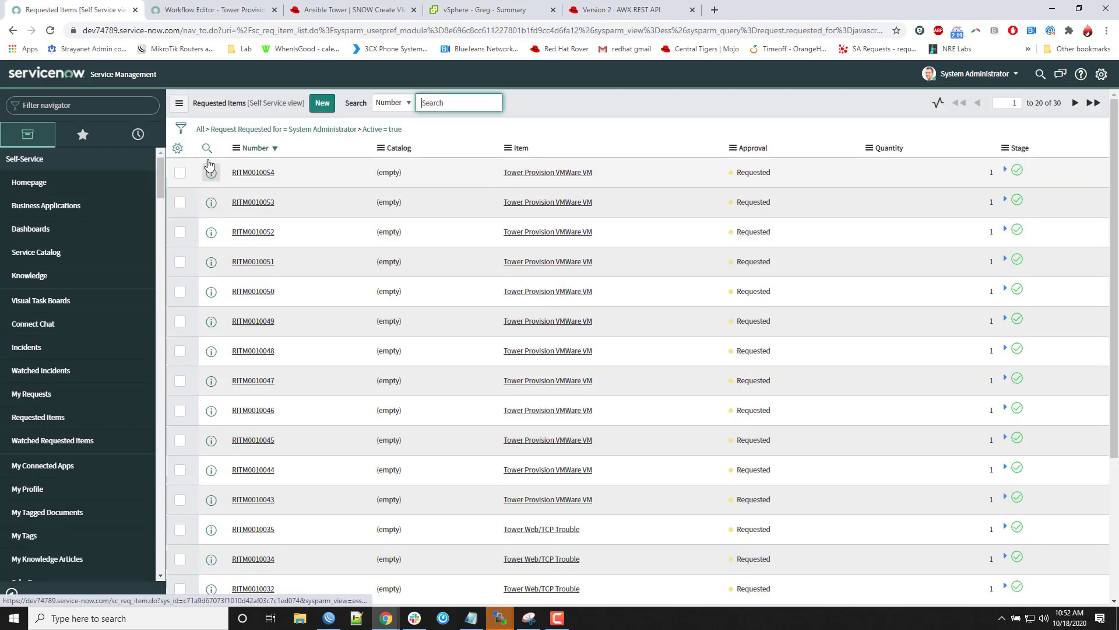
{"action": "left_click", "coordinate": [202, 130]}
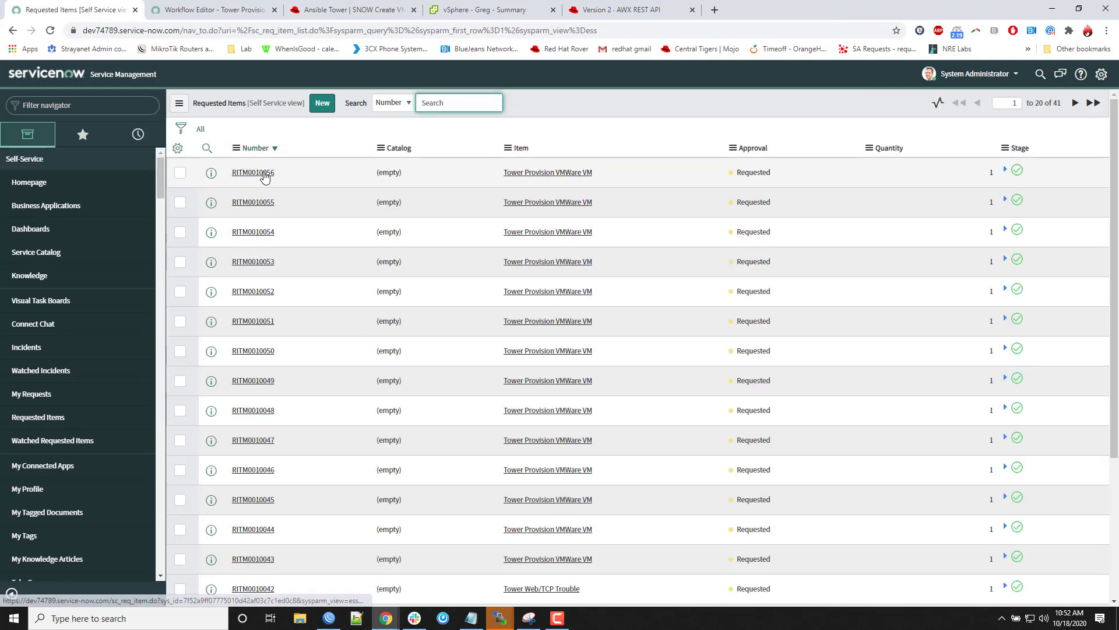
{"action": "left_click", "coordinate": [265, 174]}
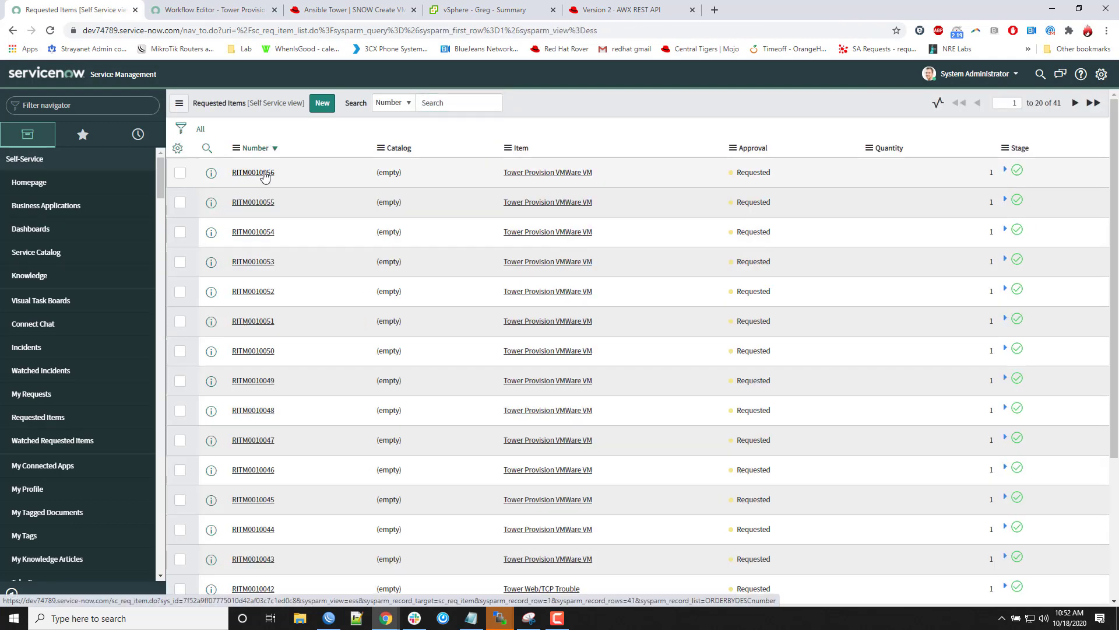
- Switch the requested item form to the Self Service view and scroll to its approvals
{"action": "left_click", "coordinate": [204, 103]}
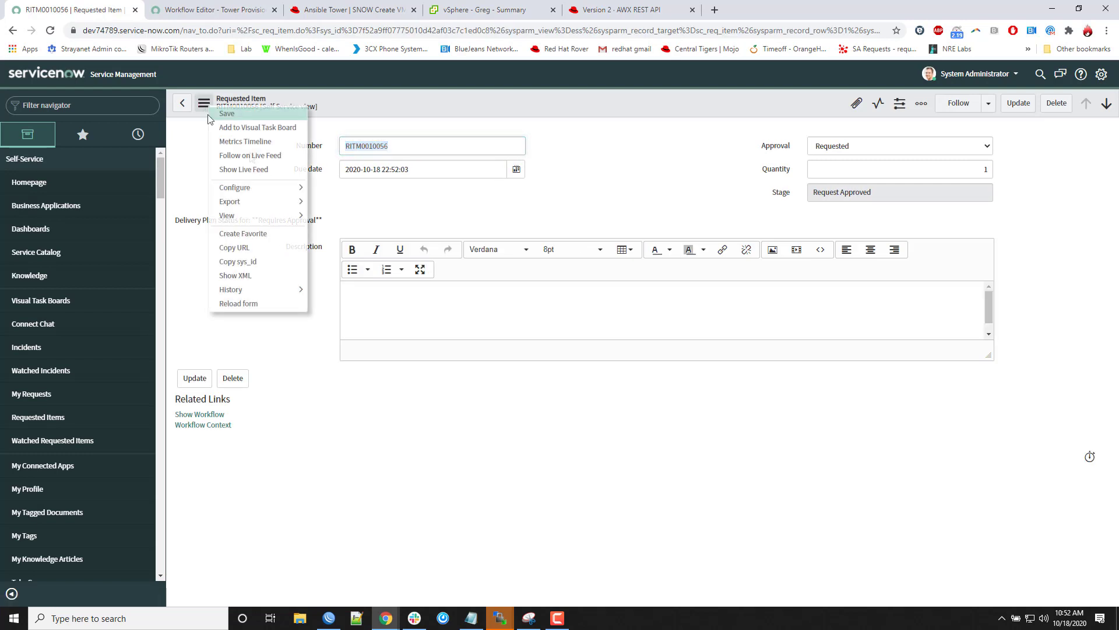
{"action": "mouse_move", "coordinate": [274, 215]}
{"action": "left_click", "coordinate": [338, 230]}
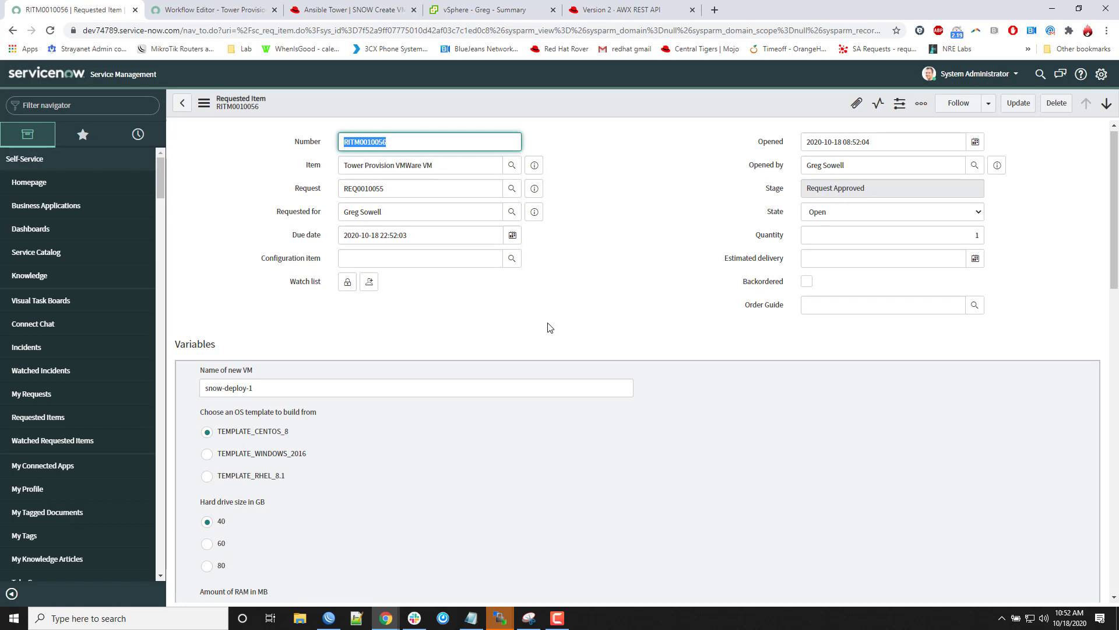
{"action": "scroll", "coordinate": [530, 341], "scroll_direction": "down", "scroll_amount": 2}
{"action": "scroll", "coordinate": [531, 341], "scroll_direction": "down", "scroll_amount": 2}
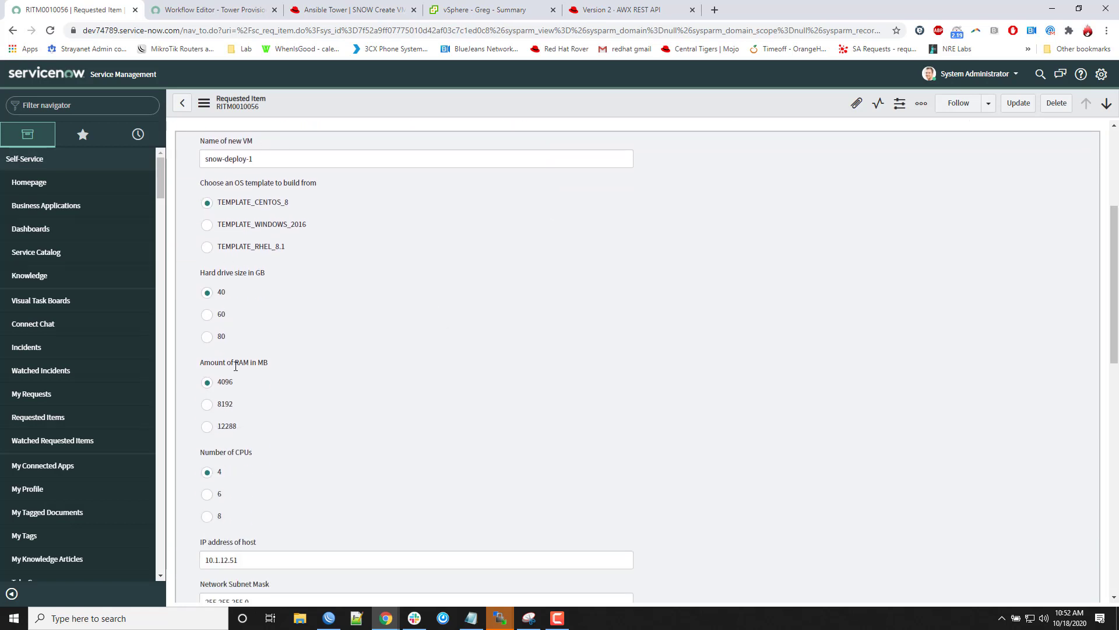
{"action": "scroll", "coordinate": [225, 451], "scroll_direction": "down", "scroll_amount": 10}
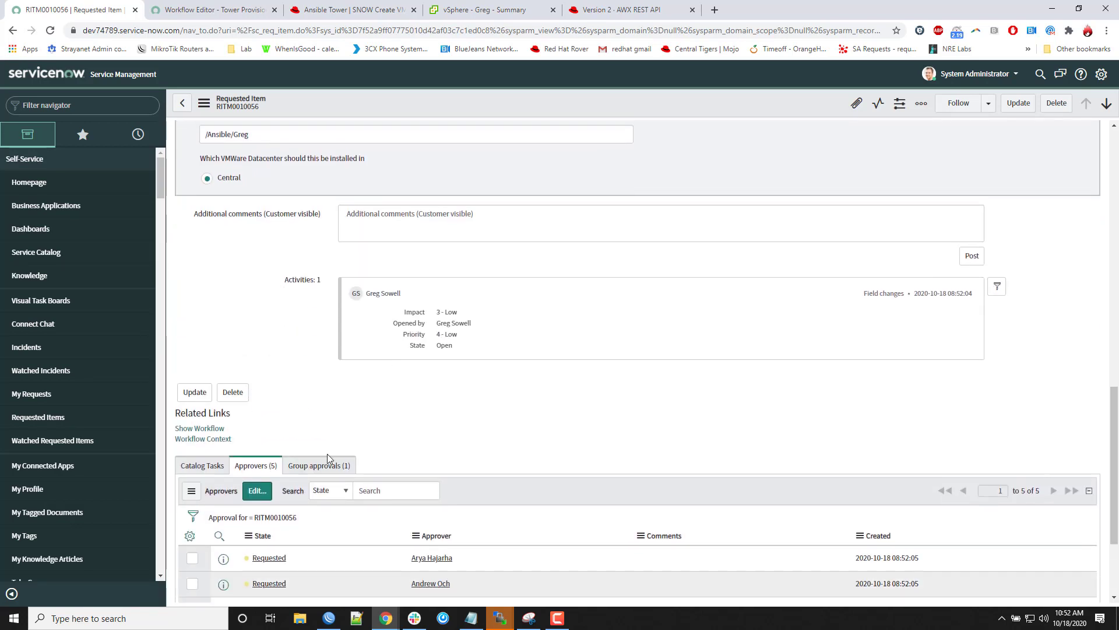
{"action": "scroll", "coordinate": [327, 454], "scroll_direction": "down", "scroll_amount": 3}
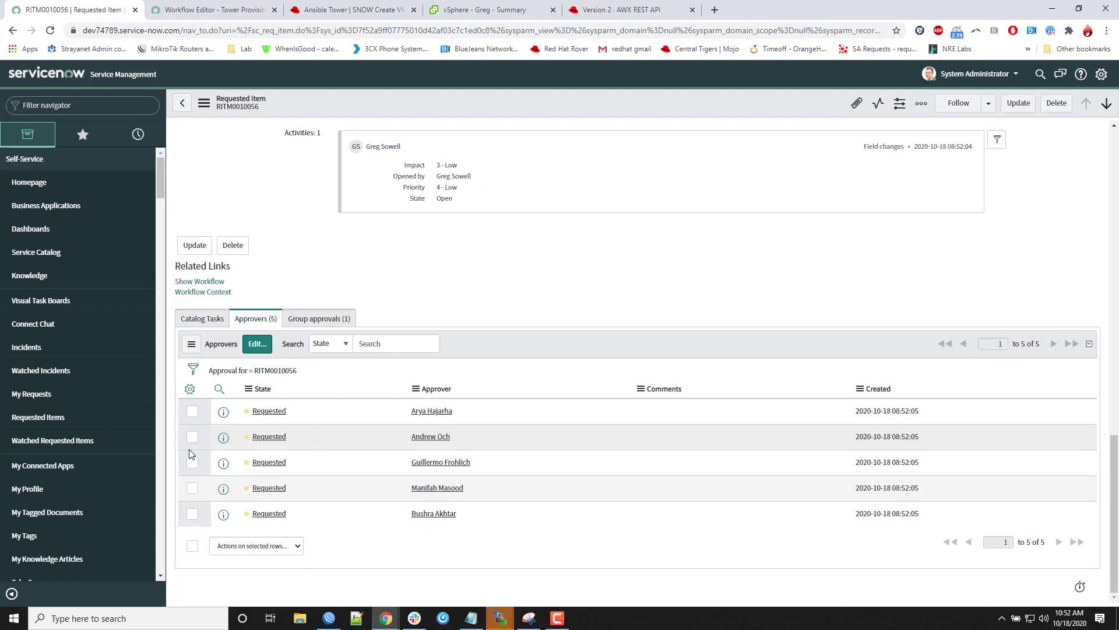
- Approve the first pending approval on the requested item
{"action": "left_click", "coordinate": [193, 412]}
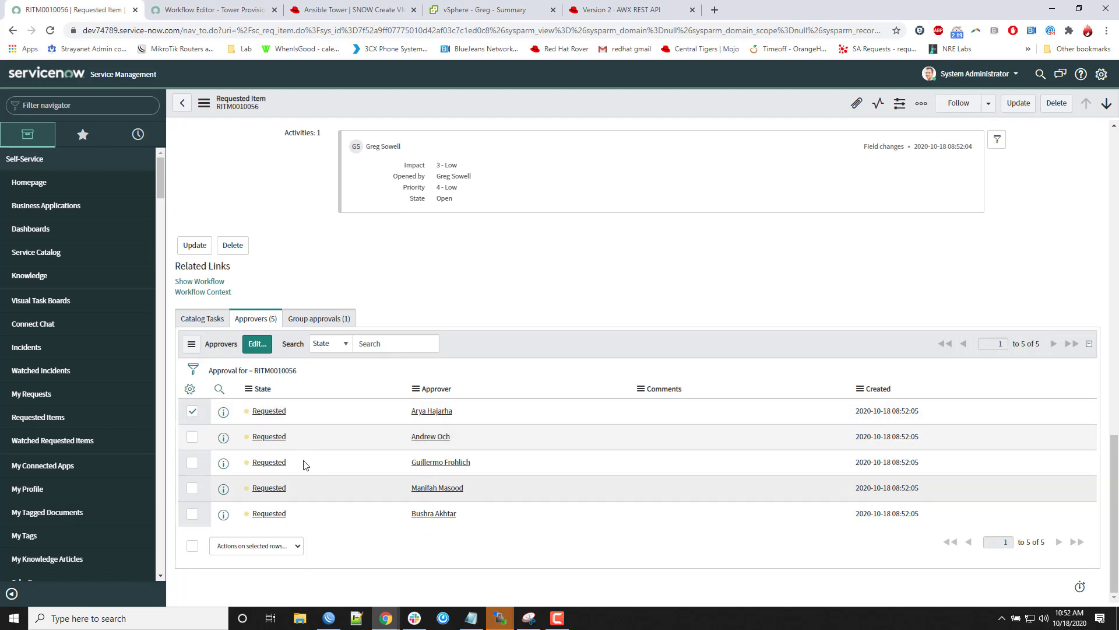
{"action": "left_click", "coordinate": [281, 548]}
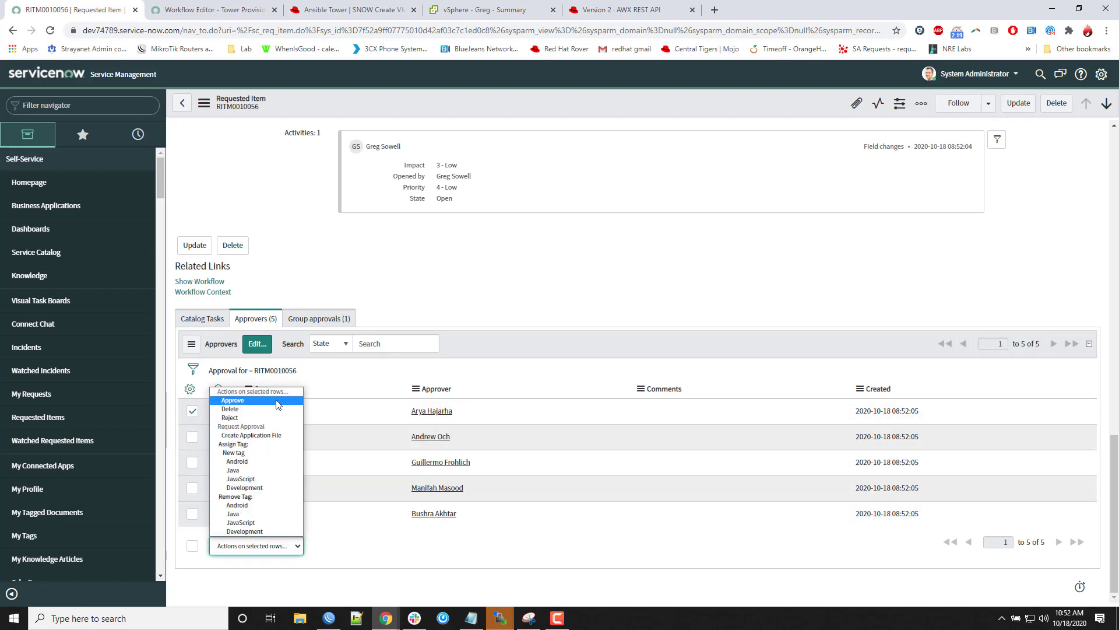
{"action": "left_click", "coordinate": [278, 400]}
{"action": "left_click", "coordinate": [373, 10]}
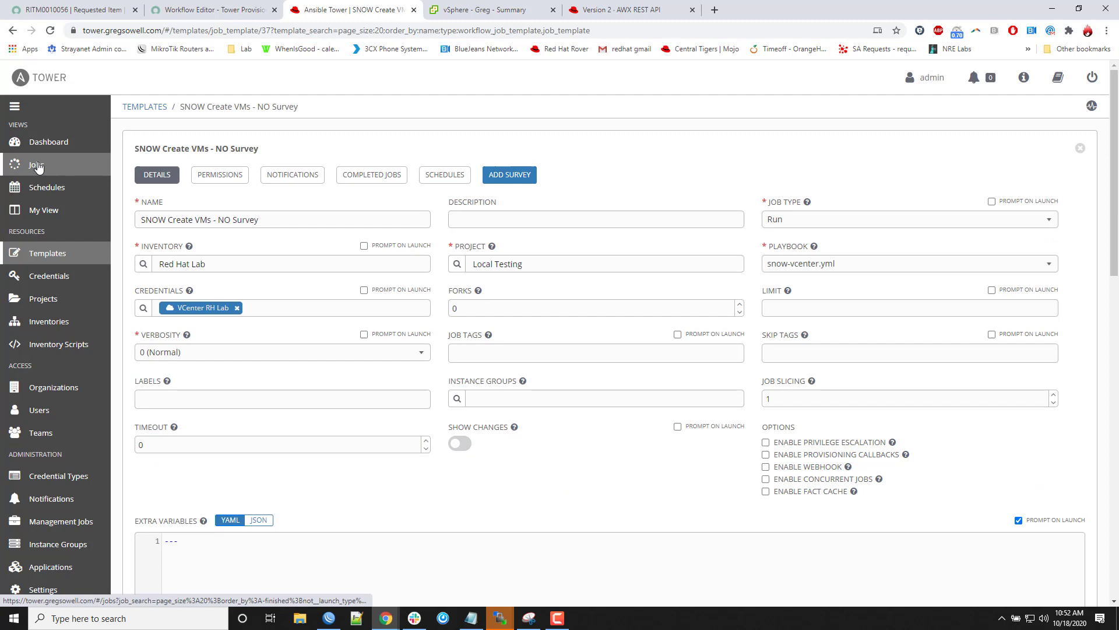
- Check the Tower Jobs list for job 317, the SNOW Create VMs - NO Survey run
{"action": "left_click", "coordinate": [37, 167]}
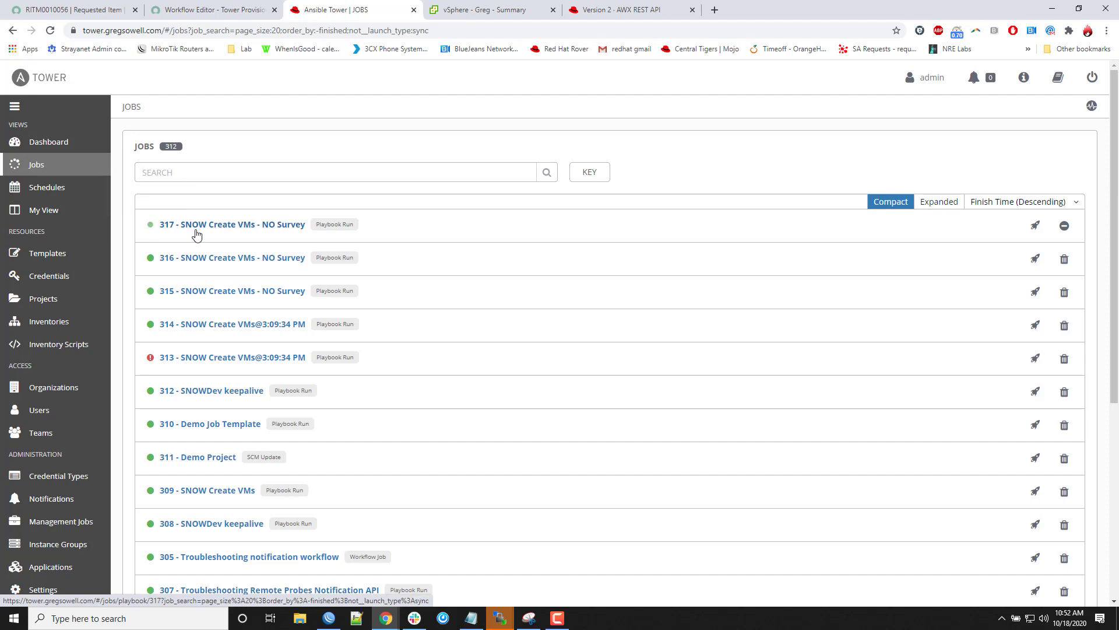
{"action": "left_click", "coordinate": [483, 10]}
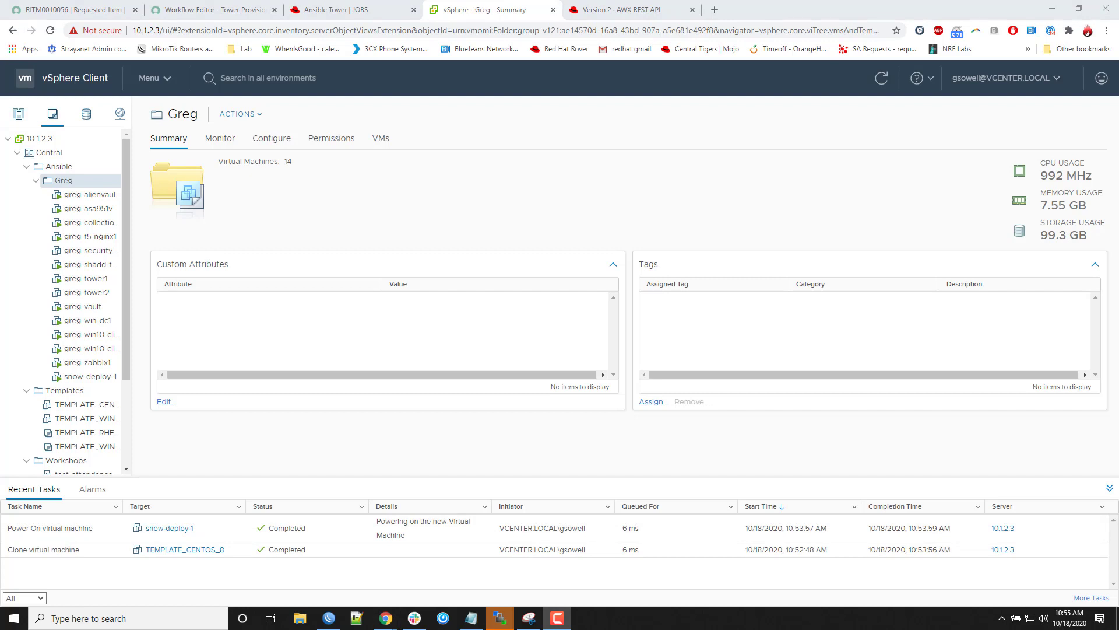
- Launch snow-deploy-1's web console and log in as root
{"action": "left_click", "coordinate": [96, 377]}
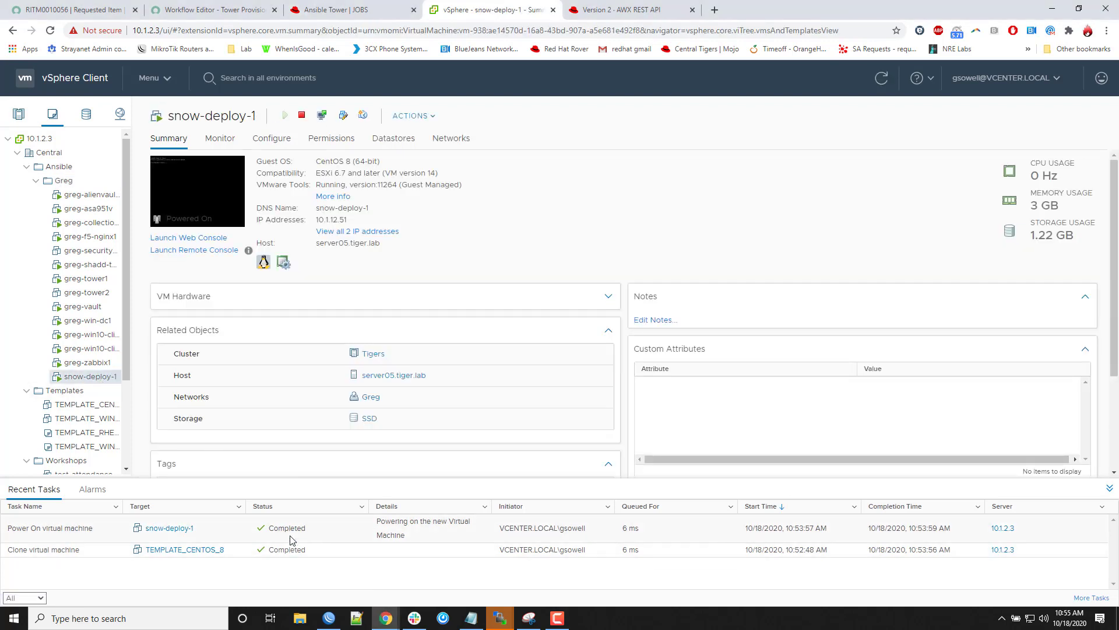
{"action": "left_click", "coordinate": [185, 199]}
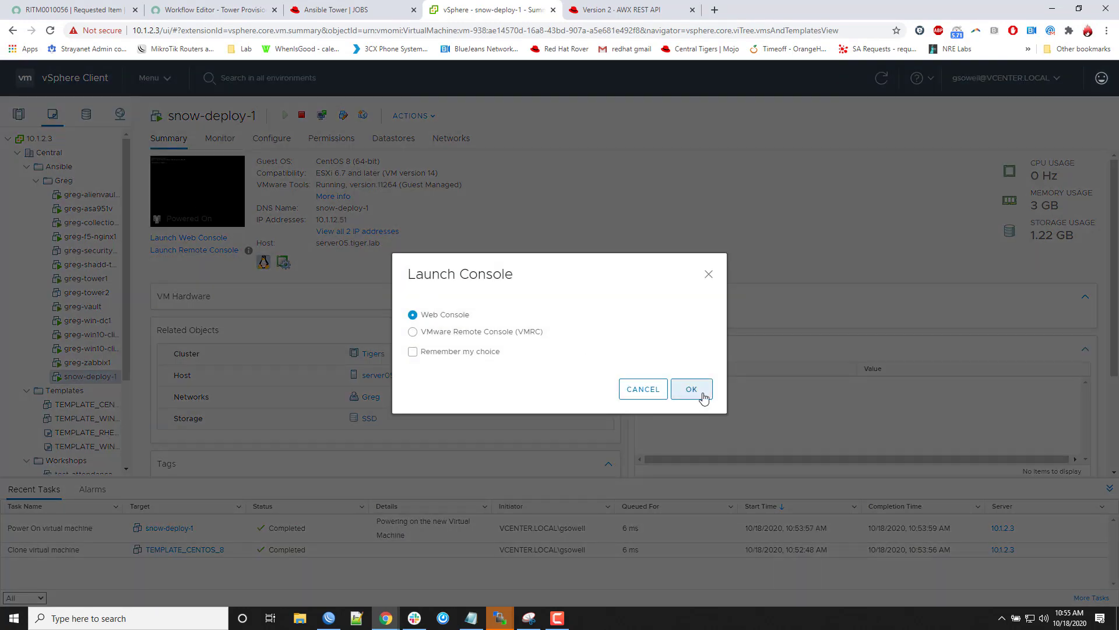
{"action": "left_click", "coordinate": [700, 390]}
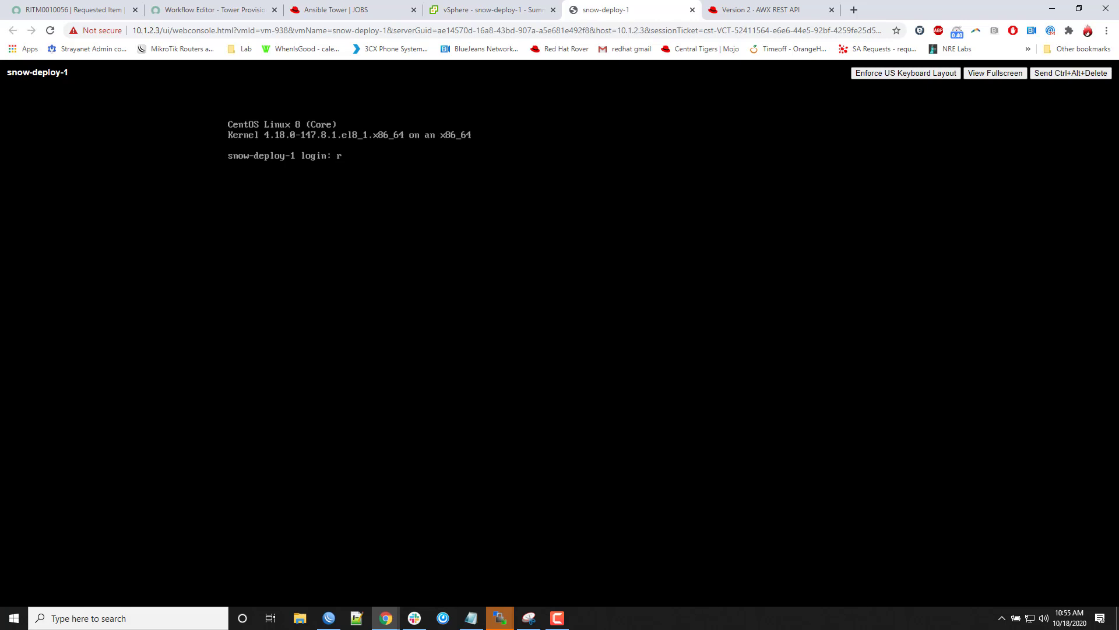
{"action": "key", "text": "Return"}
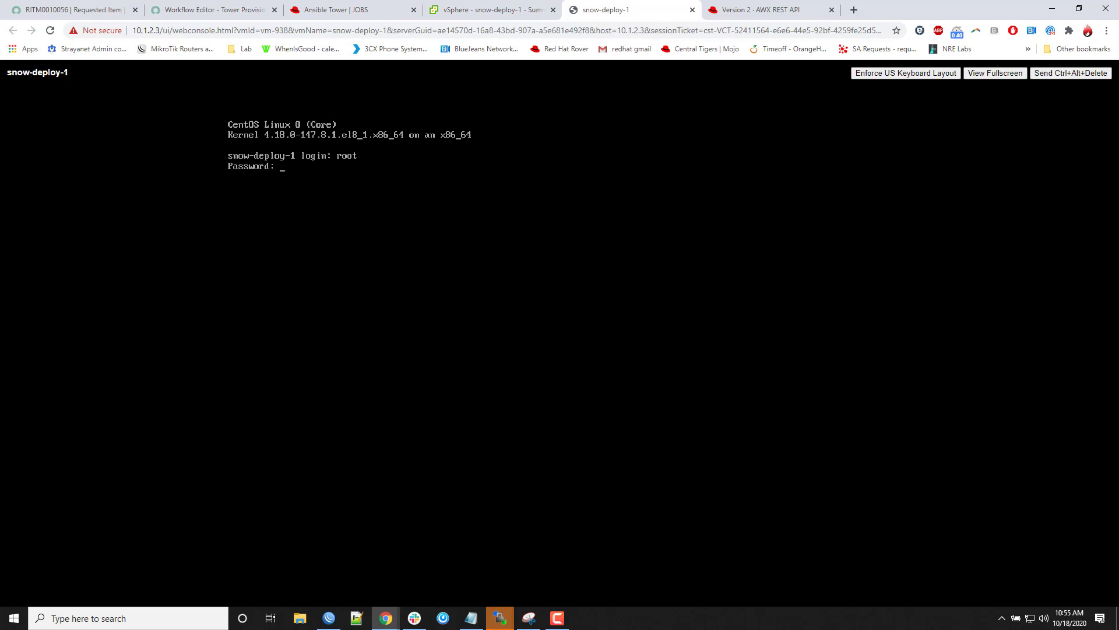
{"action": "key", "text": "Return"}
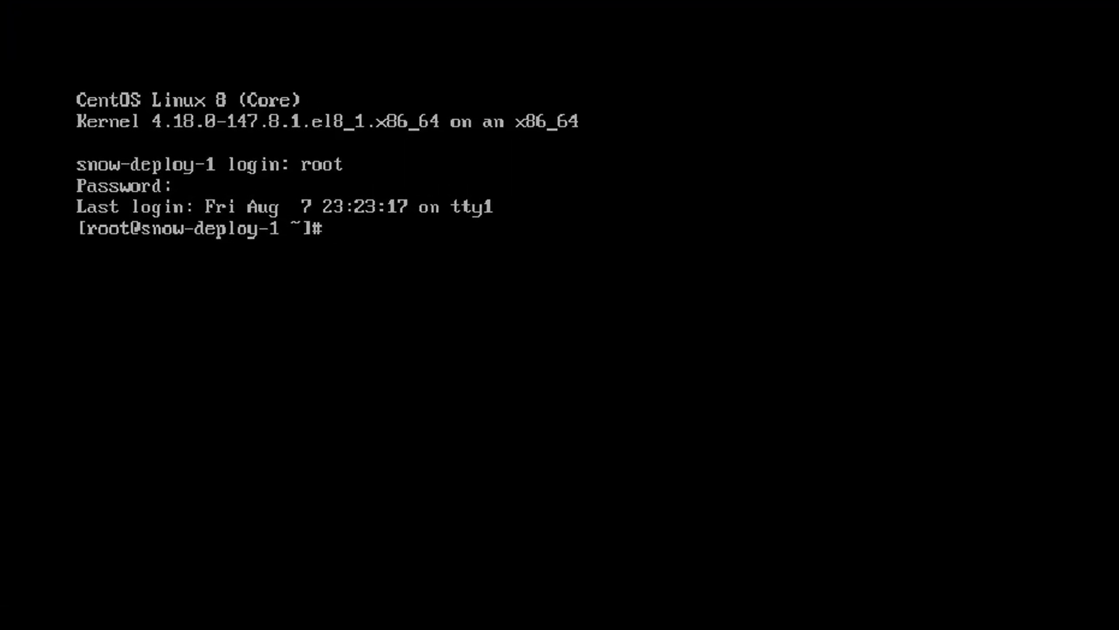
- Run 'ip addr' to confirm 10.1.12.51, then ping 8.8.8.8 and stop it
{"action": "type", "text": "ip addr"}
{"action": "key", "text": "Return"}
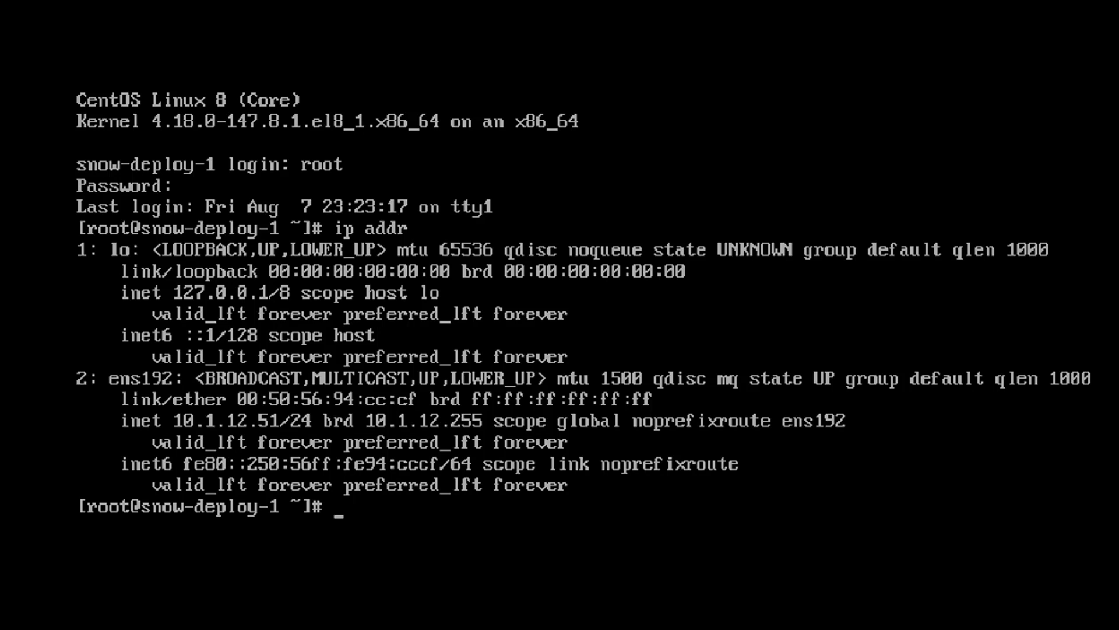
{"action": "type", "text": "ping 8.8.8.8"}
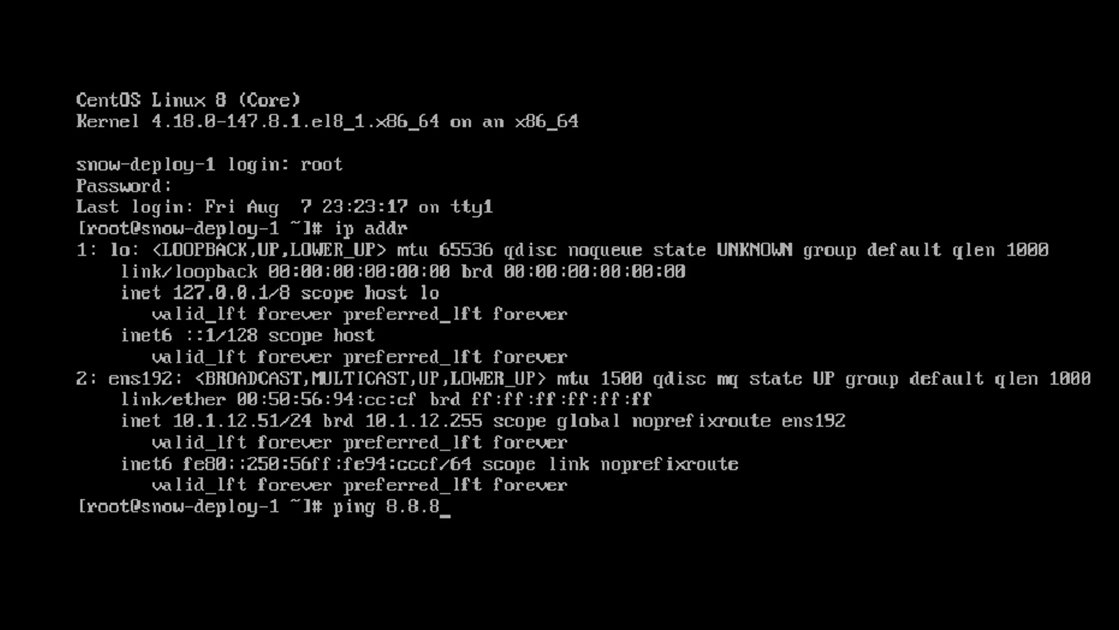
{"action": "key", "text": "Return"}
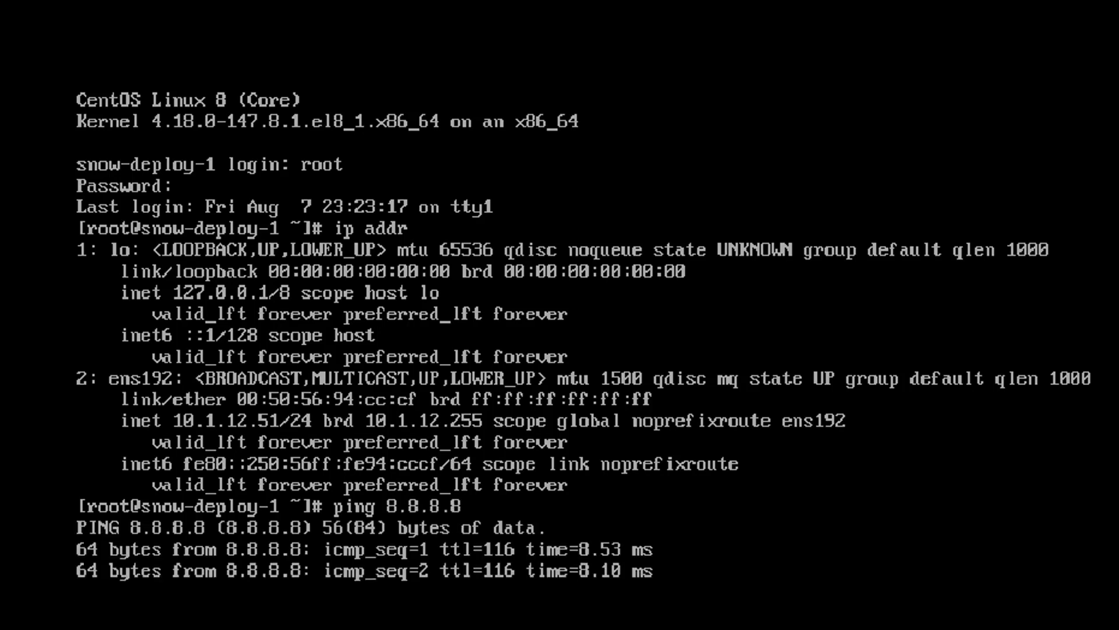
{"action": "key", "text": "ctrl+c"}
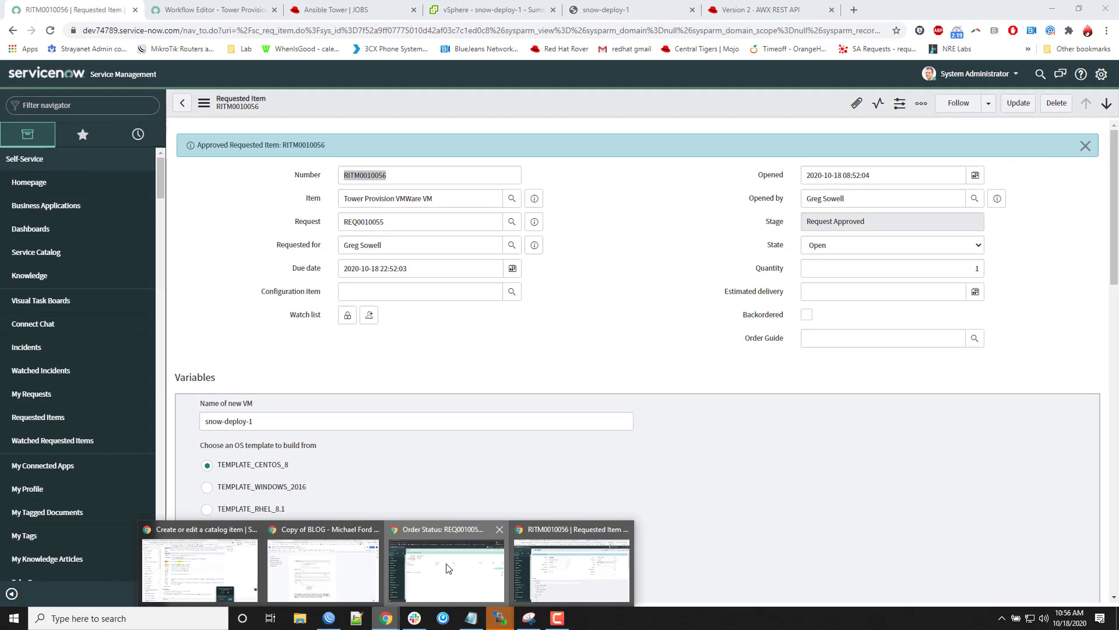
- In the requester's window, open the Tower Provision VMWare VM order form and review its fields
{"action": "left_click", "coordinate": [447, 567]}
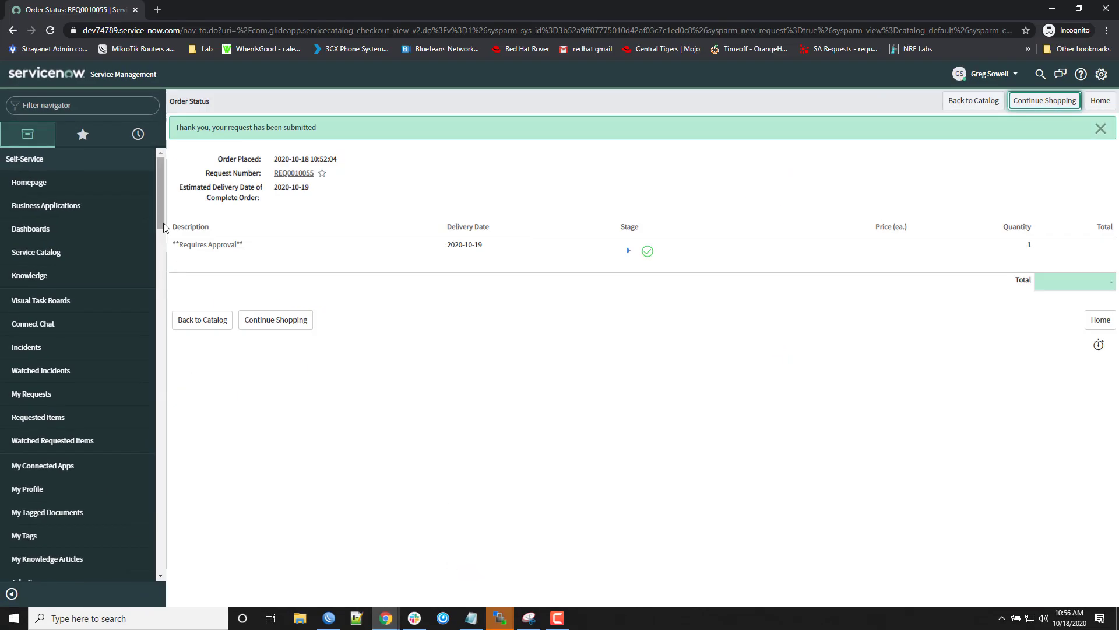
{"action": "left_click", "coordinate": [52, 252]}
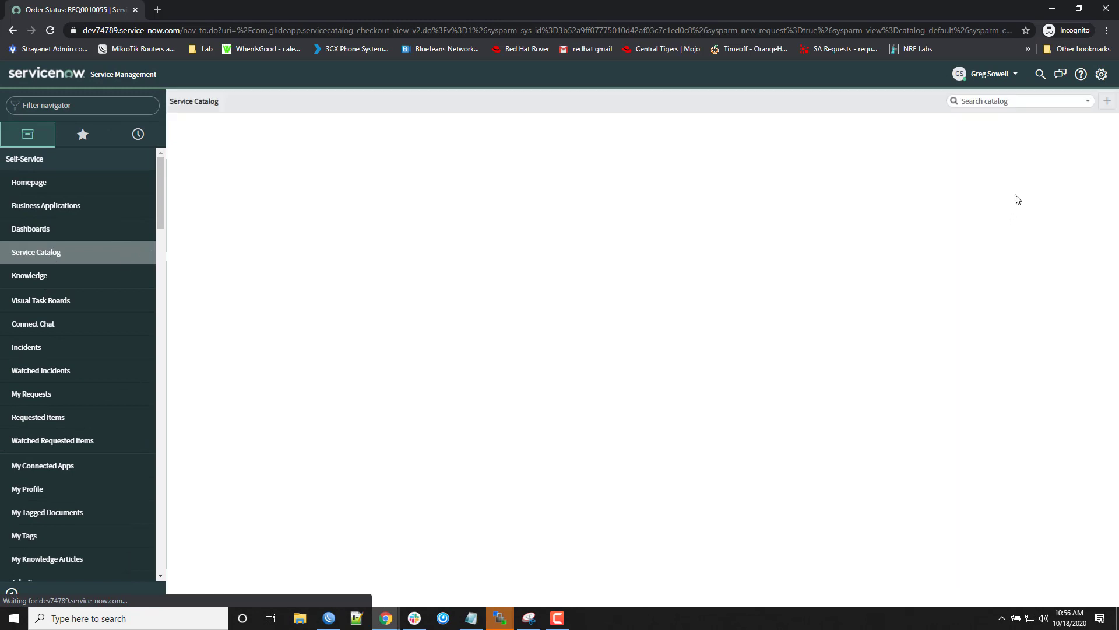
{"action": "left_click", "coordinate": [1033, 144]}
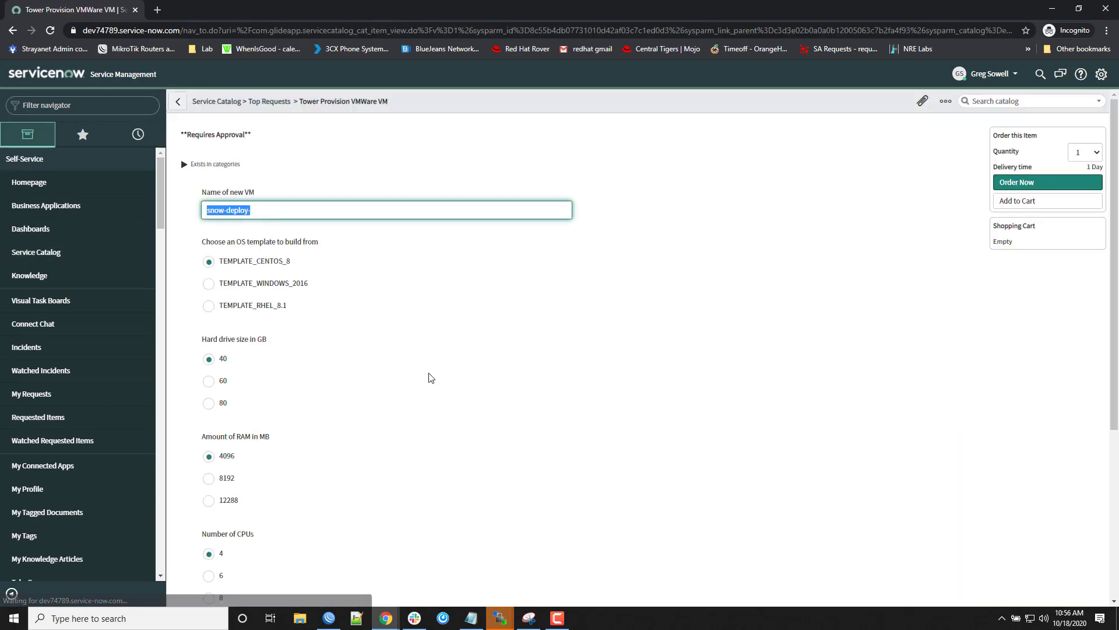
{"action": "scroll", "coordinate": [384, 284], "scroll_direction": "down", "scroll_amount": 1}
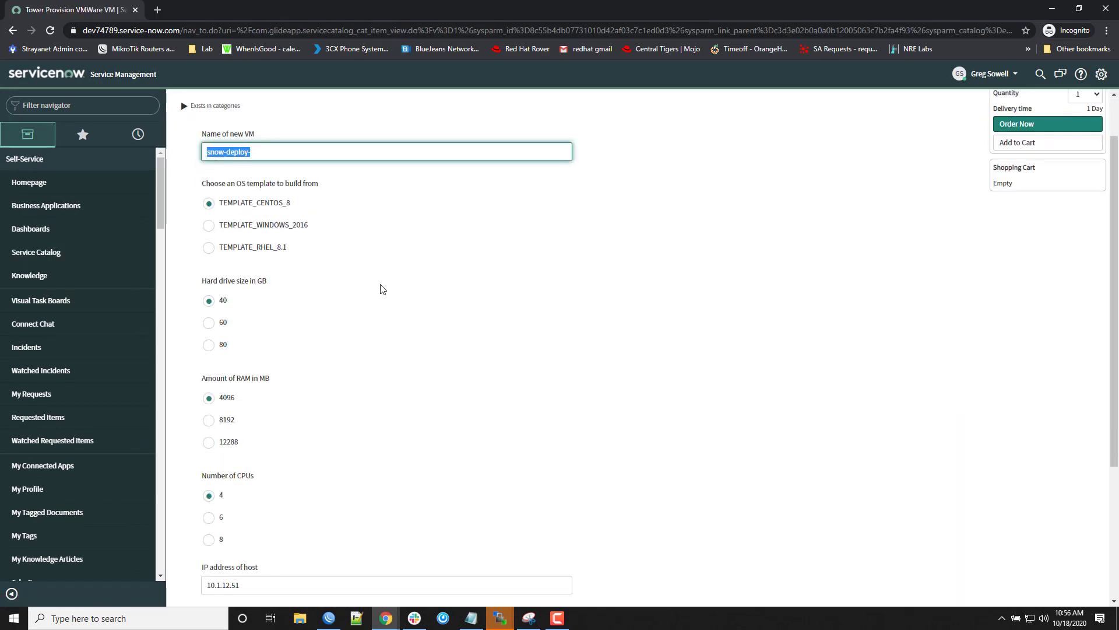
{"action": "left_click", "coordinate": [391, 153]}
{"action": "scroll", "coordinate": [293, 422], "scroll_direction": "down", "scroll_amount": 1}
{"action": "scroll", "coordinate": [293, 422], "scroll_direction": "down", "scroll_amount": 2}
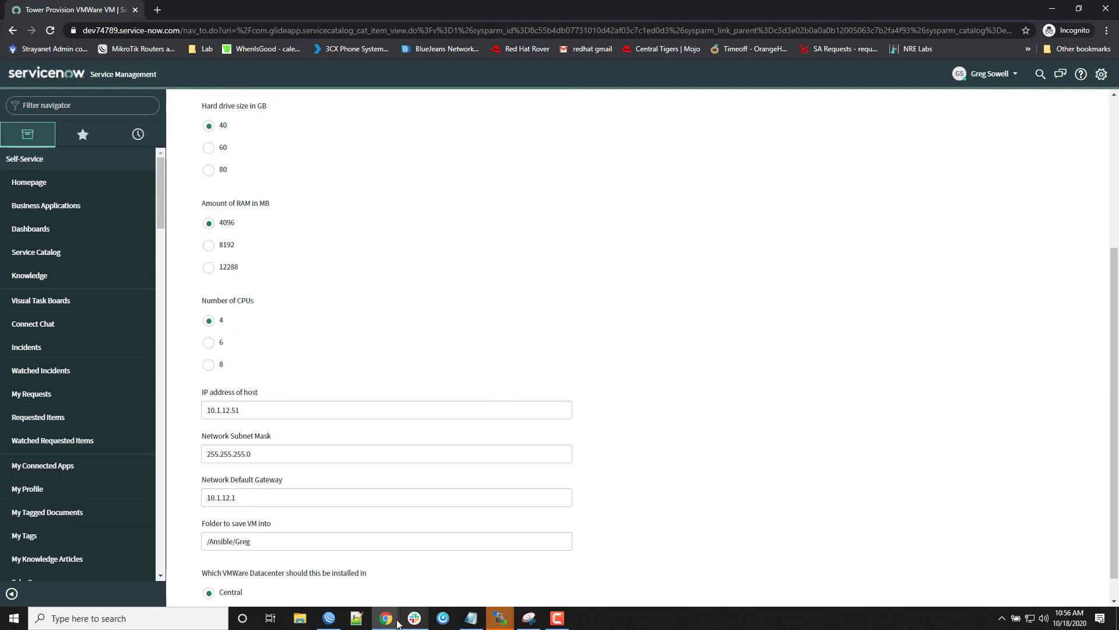
{"action": "scroll", "coordinate": [432, 369], "scroll_direction": "up", "scroll_amount": 4}
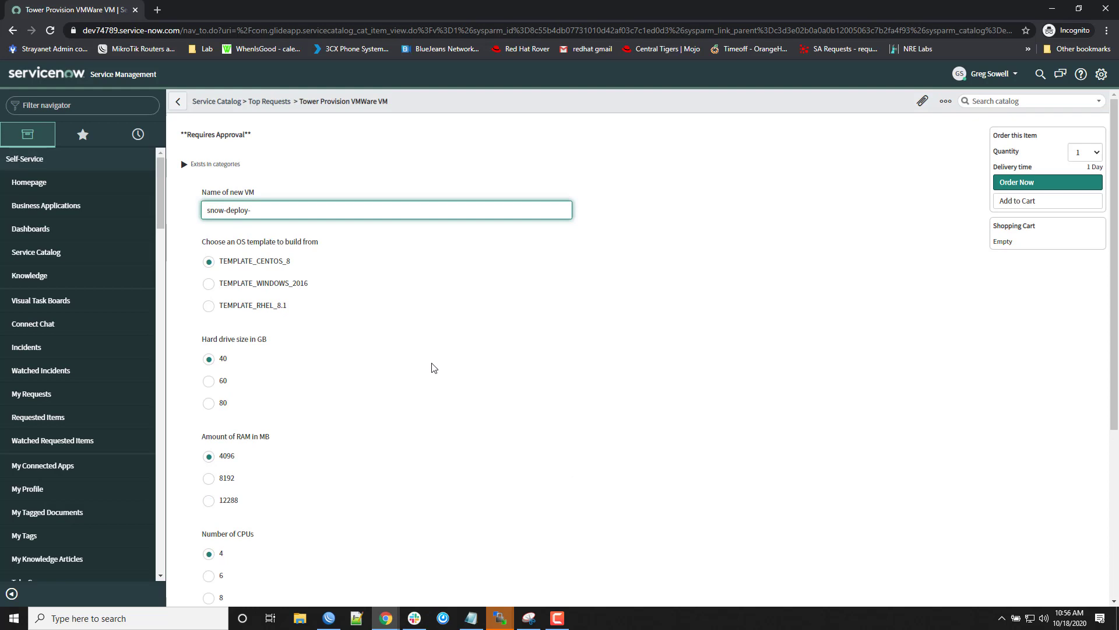
{"action": "scroll", "coordinate": [297, 303], "scroll_direction": "down", "scroll_amount": 1}
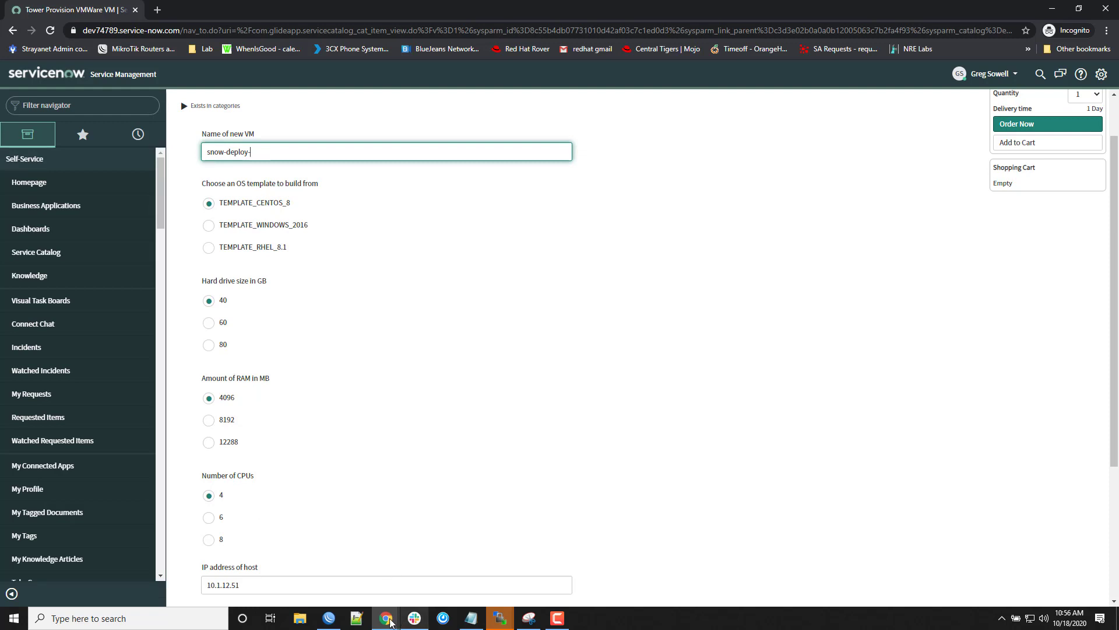
- Review snow-deploy-1's hardware in vSphere: 4 CPUs, 4 GB memory, 40 GB disk
{"action": "mouse_move", "coordinate": [384, 622]}
{"action": "left_click", "coordinate": [563, 571]}
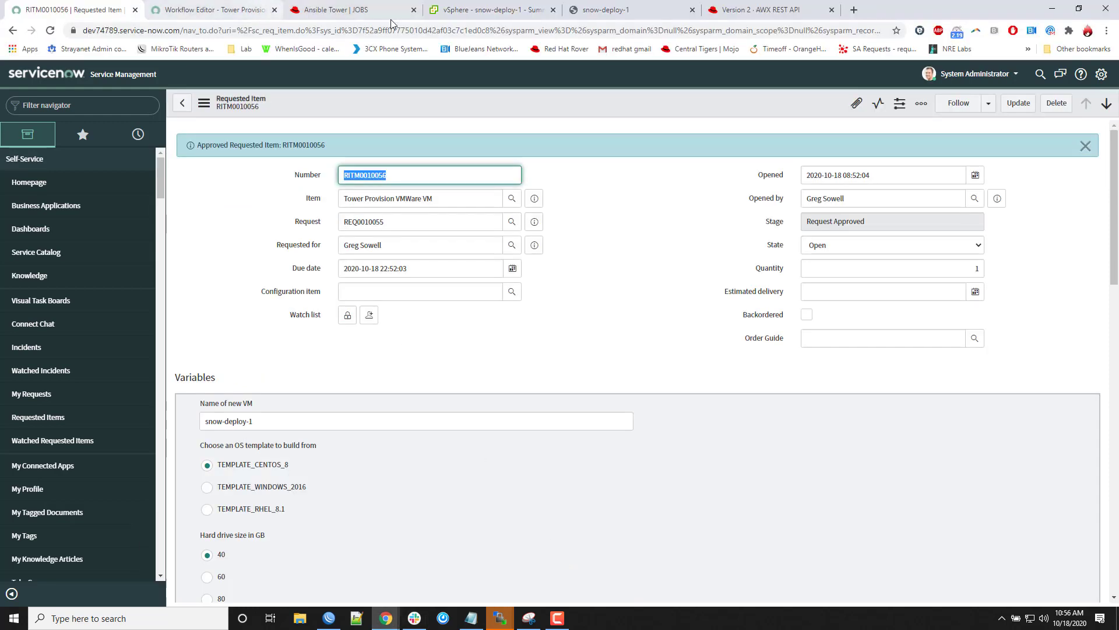
{"action": "left_click", "coordinate": [482, 12]}
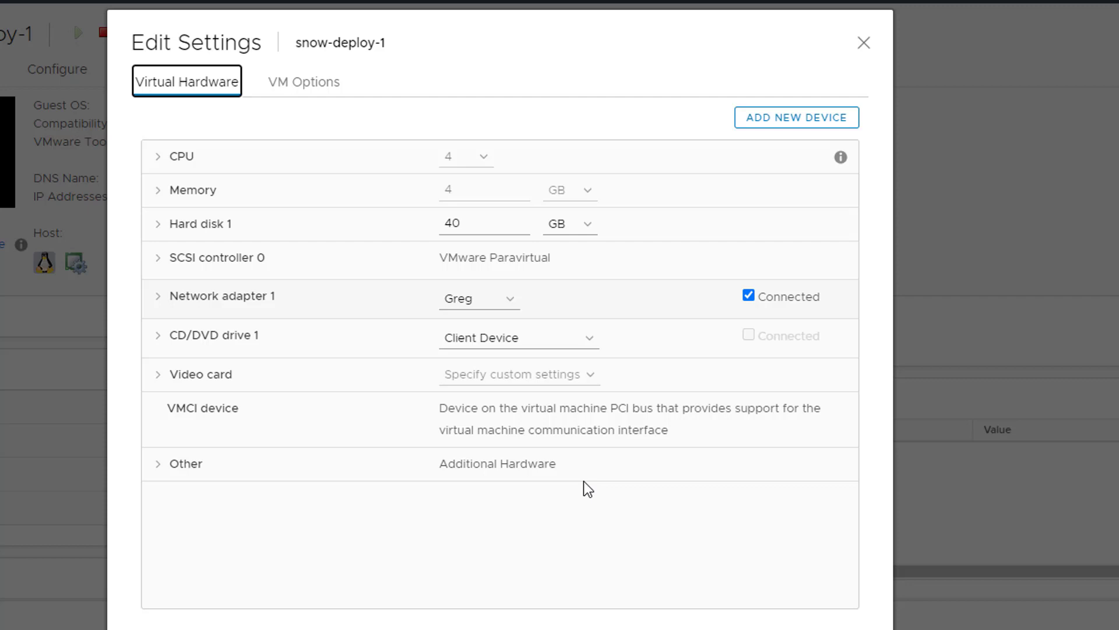
{"action": "left_click", "coordinate": [864, 44]}
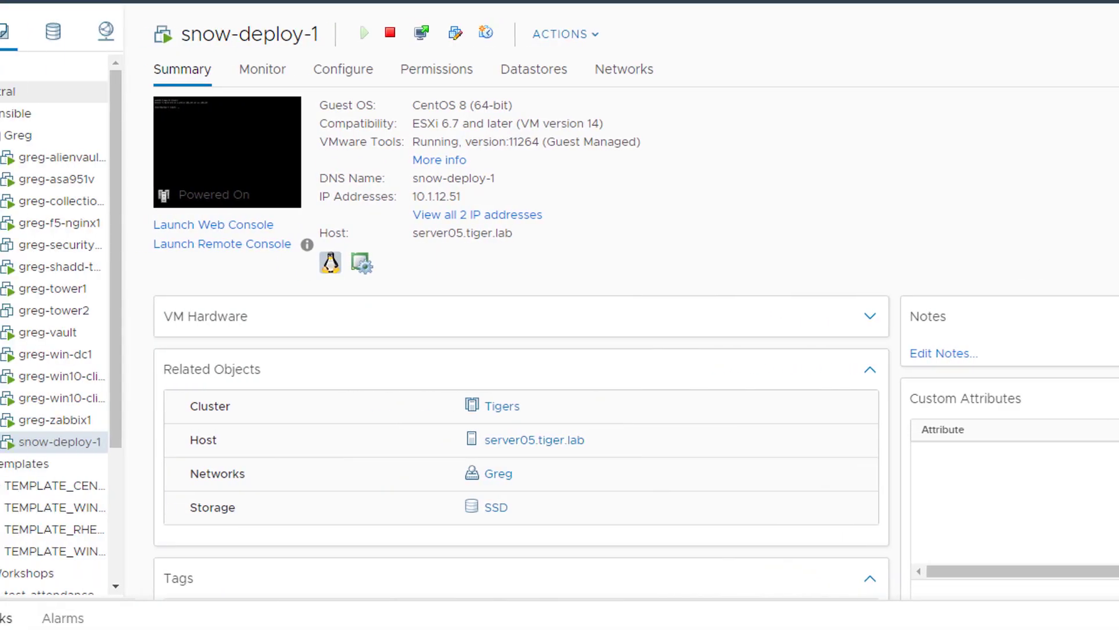